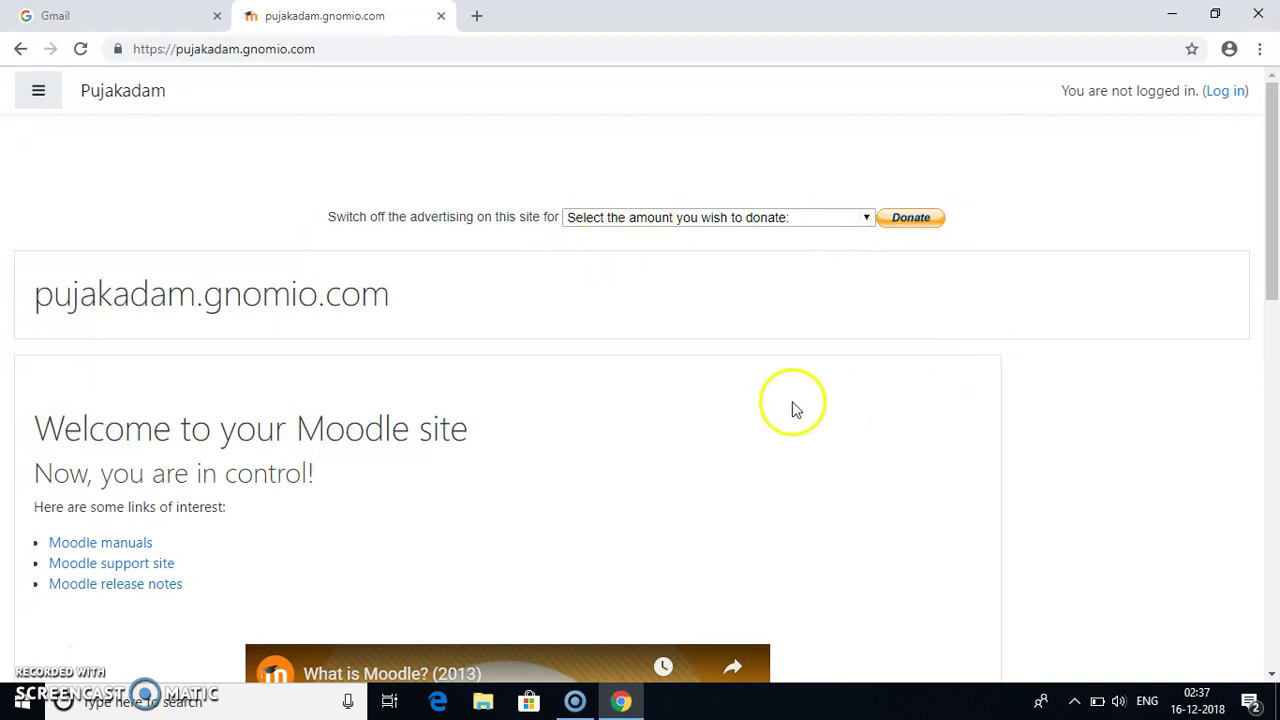
Step: Scroll the course page, then go from the Log in link to the Create new account form
left_click(1270, 264)
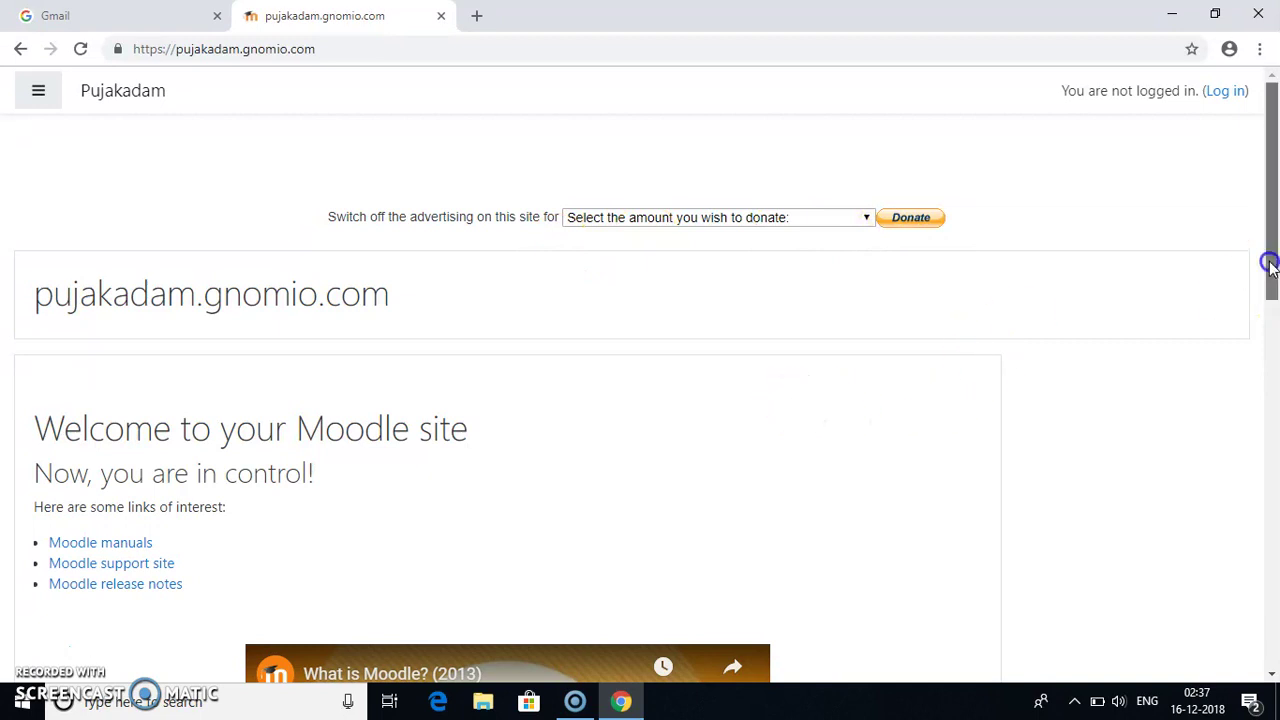
left_click_drag(1270, 264, 1274, 488)
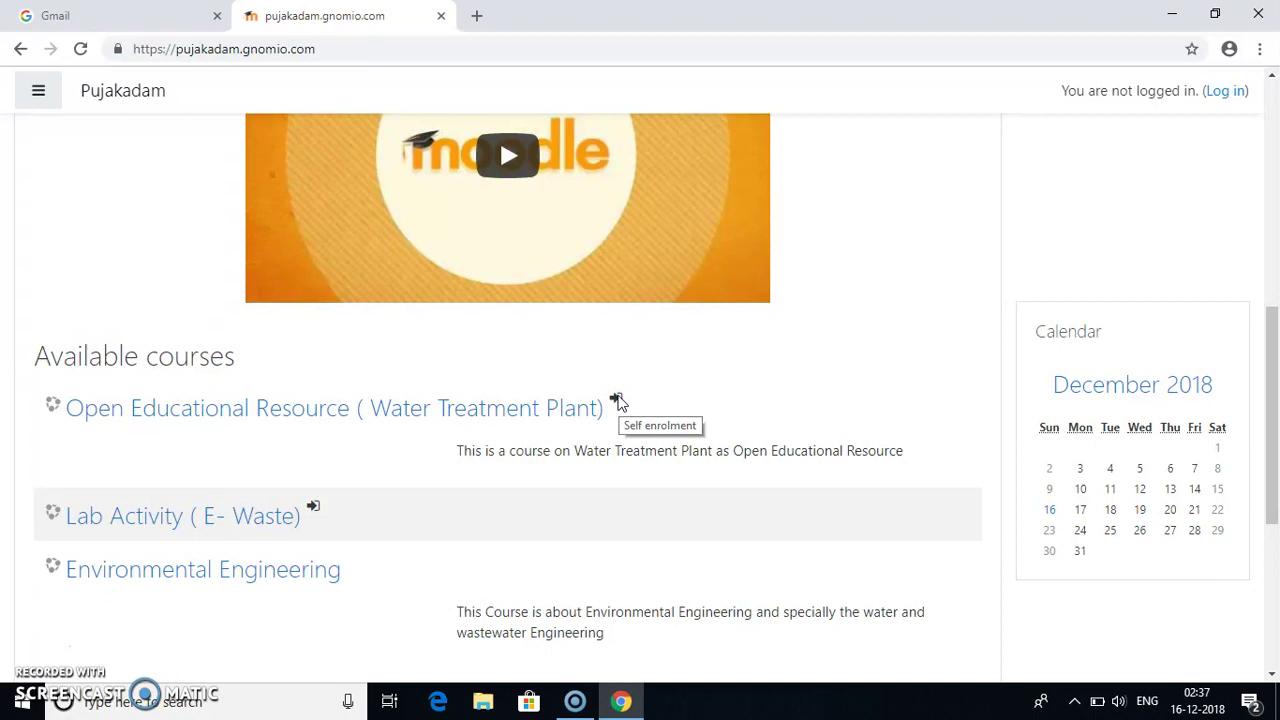
left_click(1266, 357)
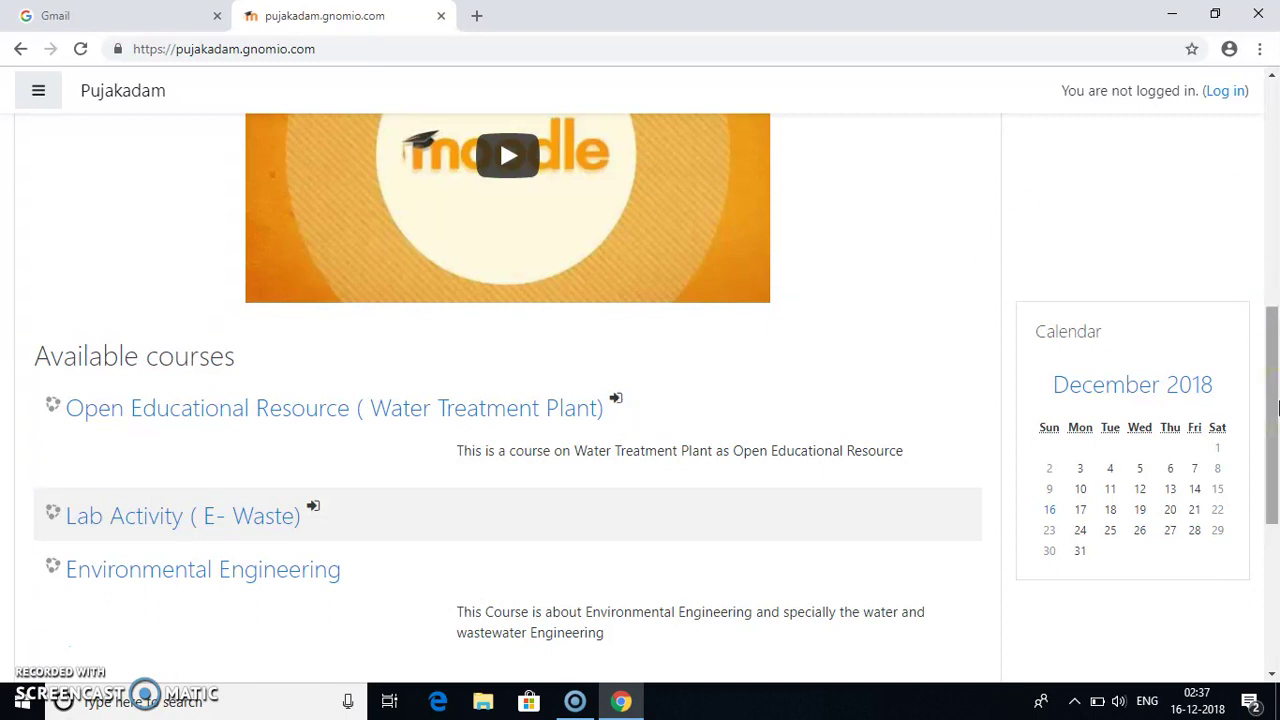
left_click_drag(1275, 405, 1272, 226)
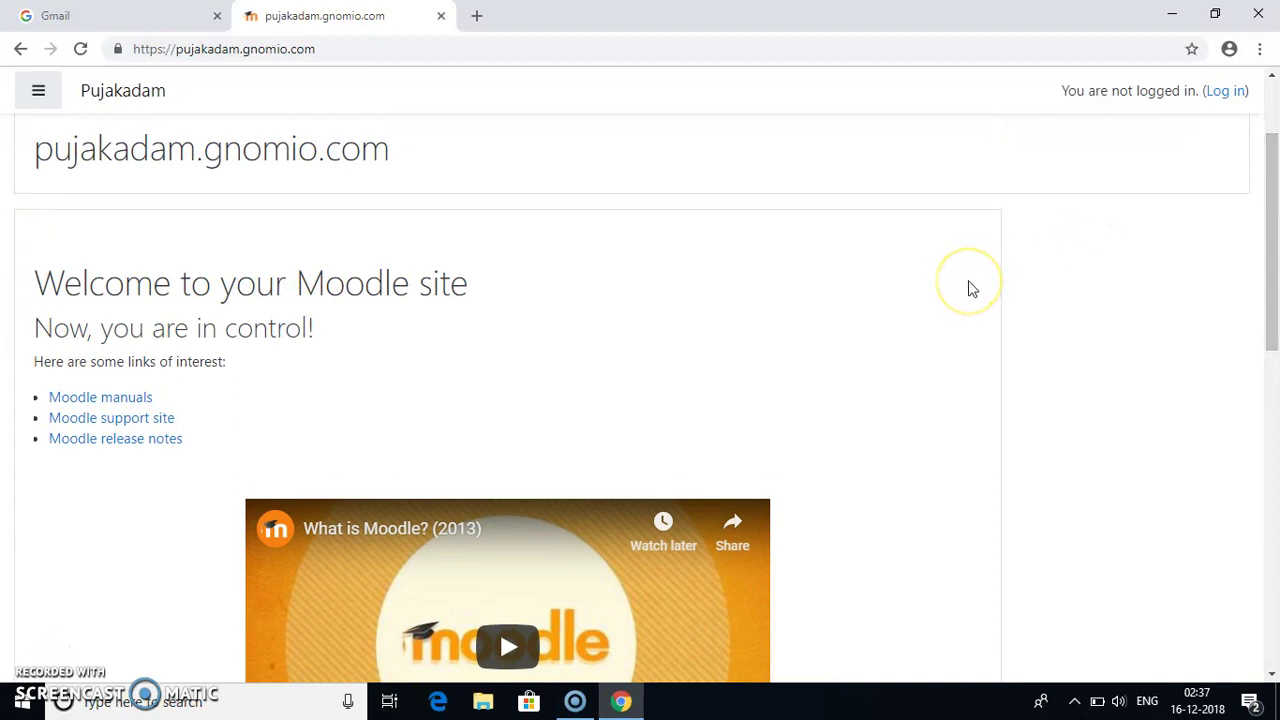
left_click(1218, 96)
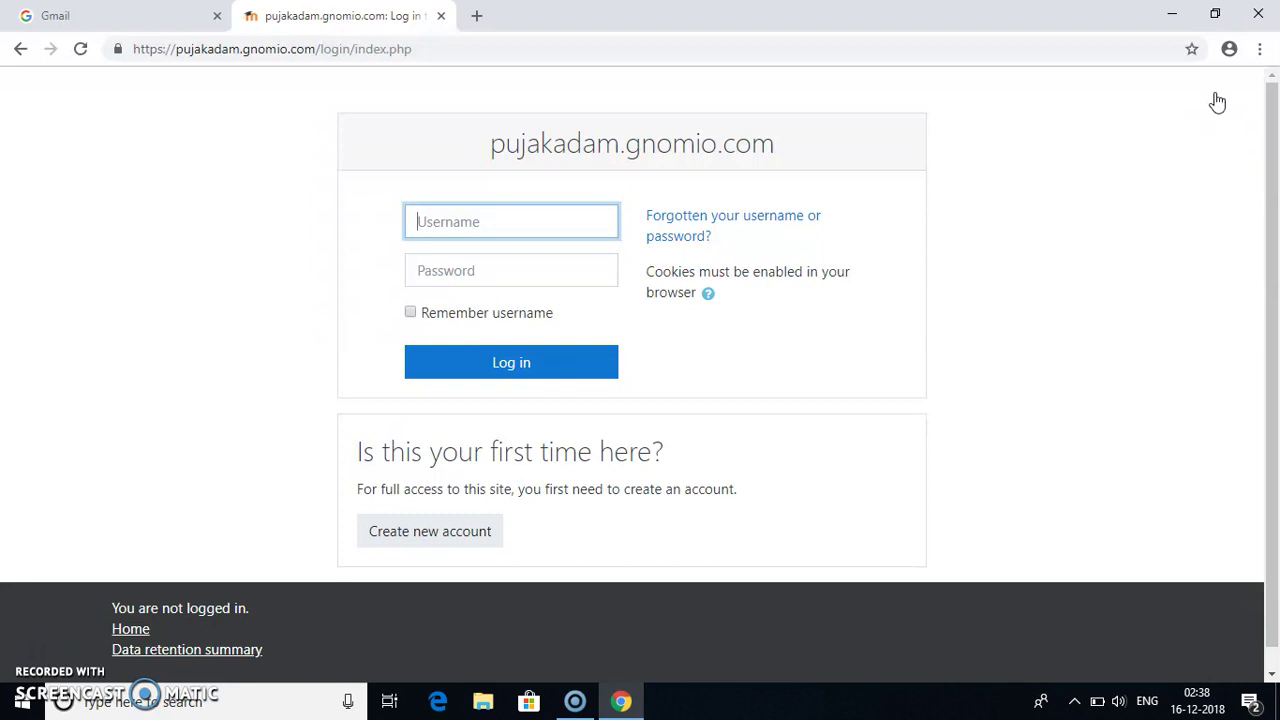
left_click(444, 541)
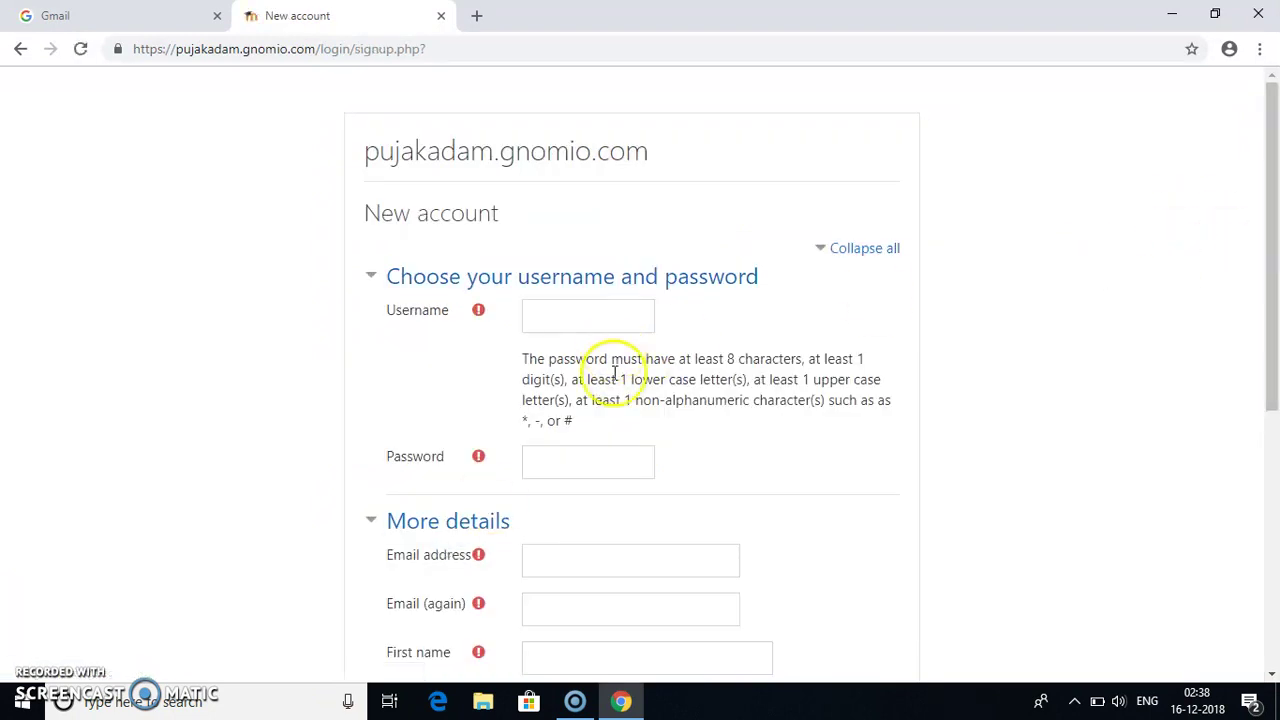
left_click(1275, 237)
left_click_drag(1275, 237, 1275, 415)
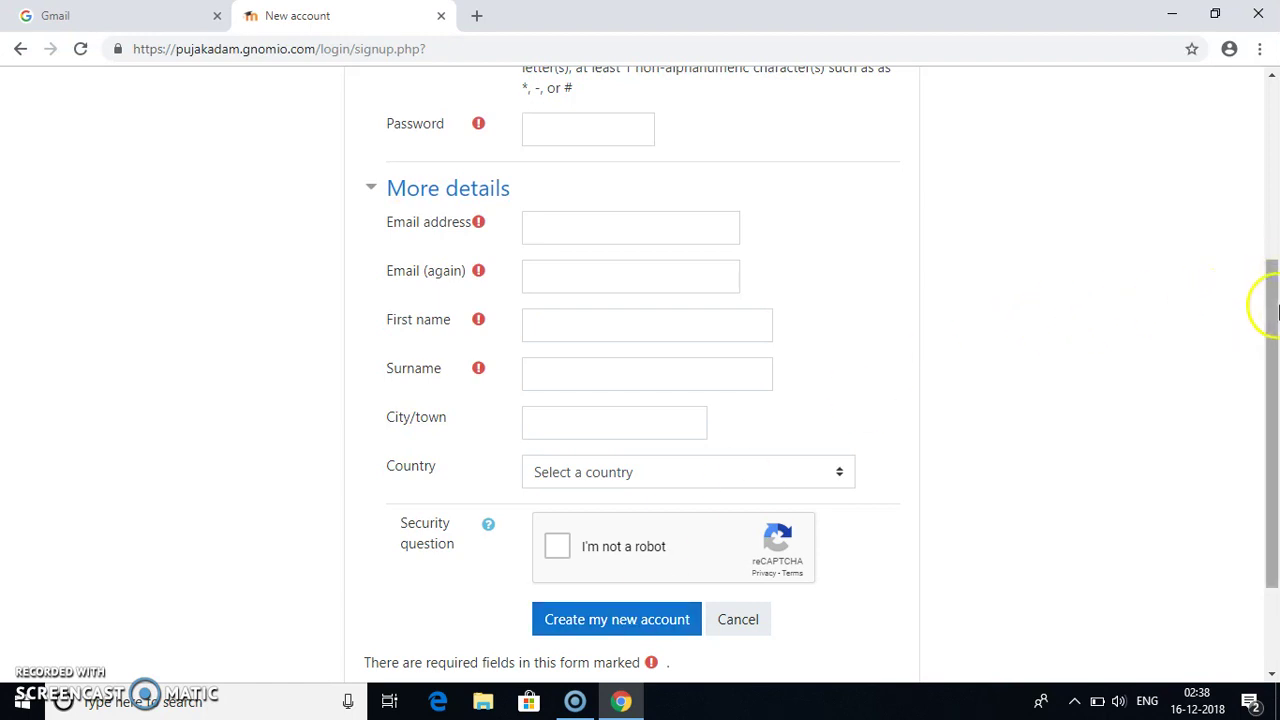
left_click(1277, 312)
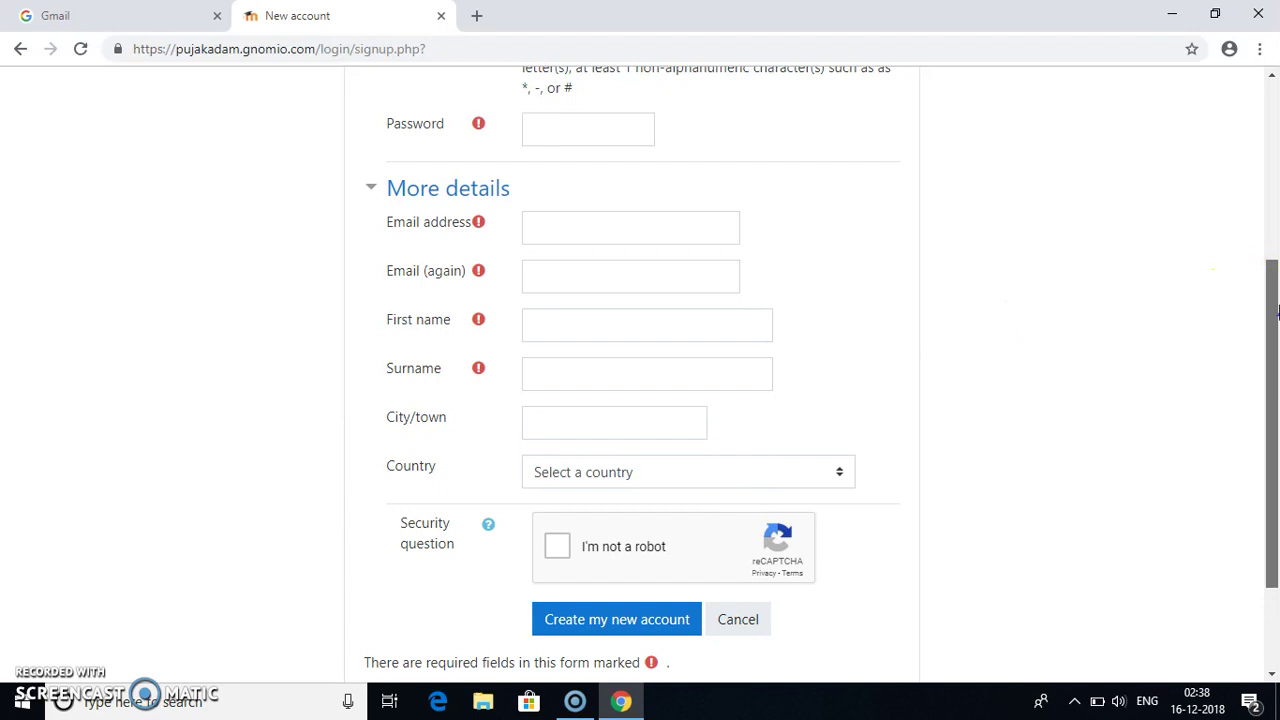
left_click_drag(1277, 312, 1240, 113)
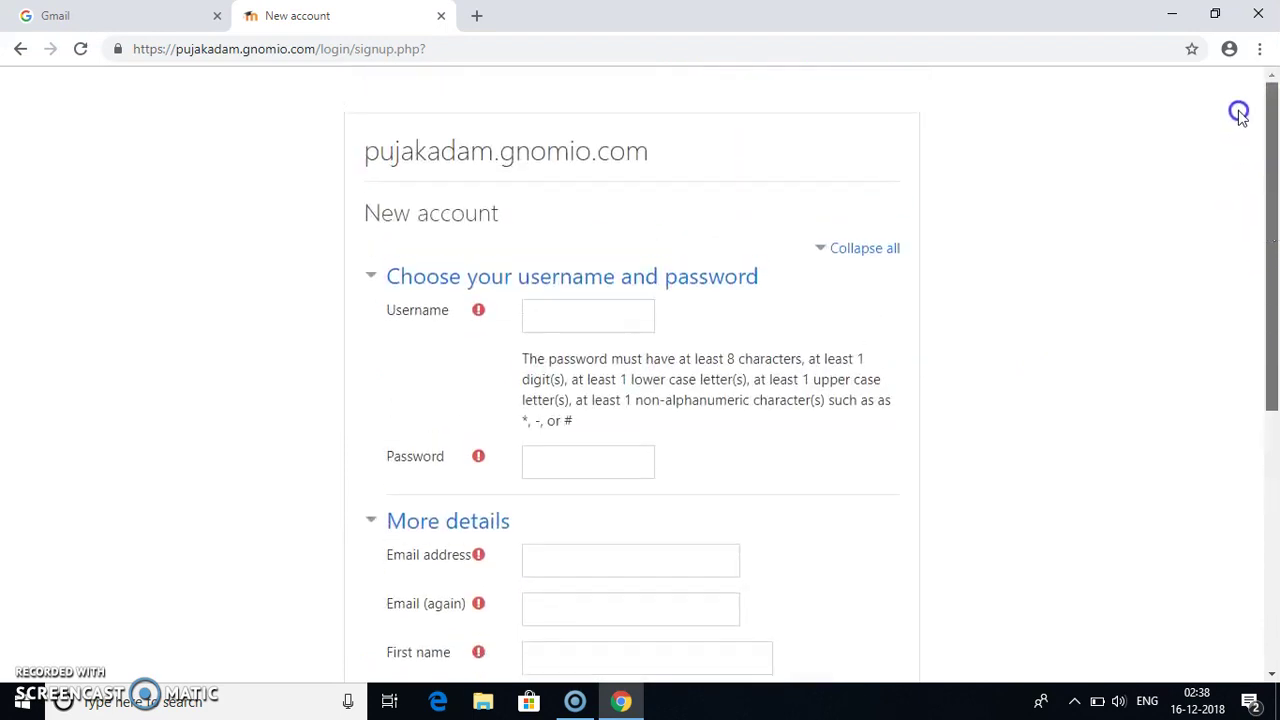
Step: Go back to the login page and sign in as the admin user
left_click(18, 50)
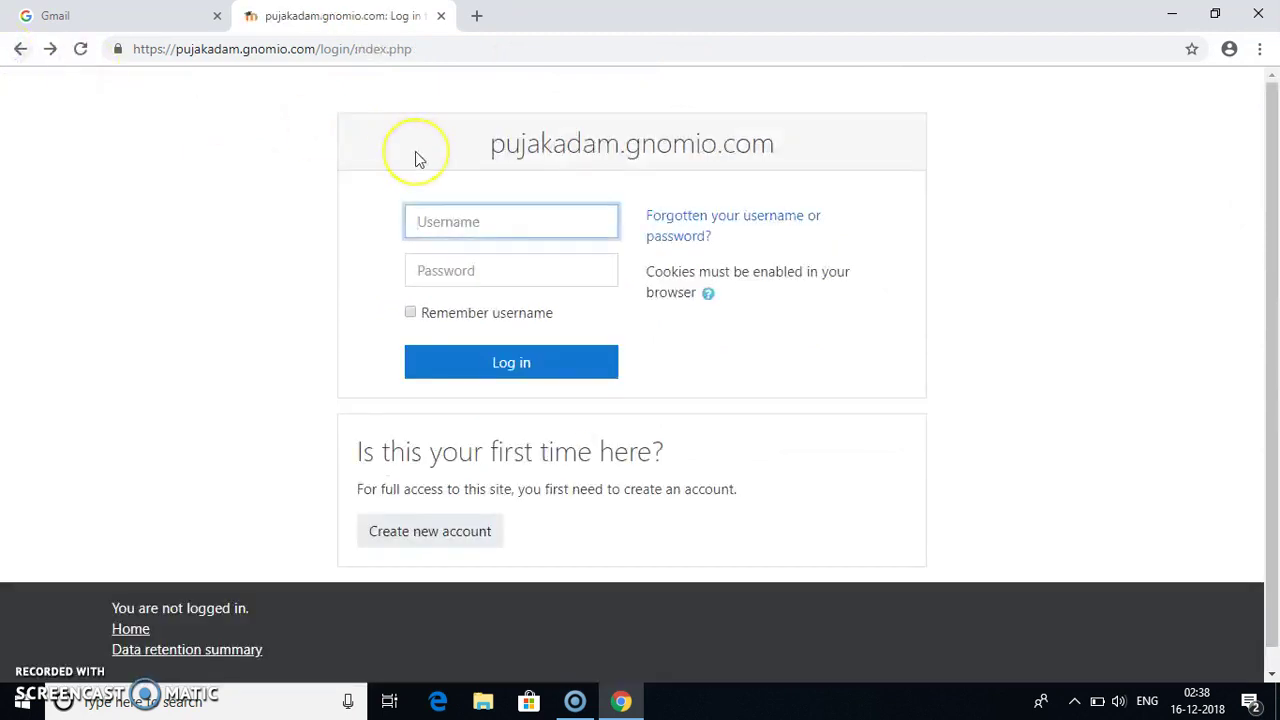
type("admin")
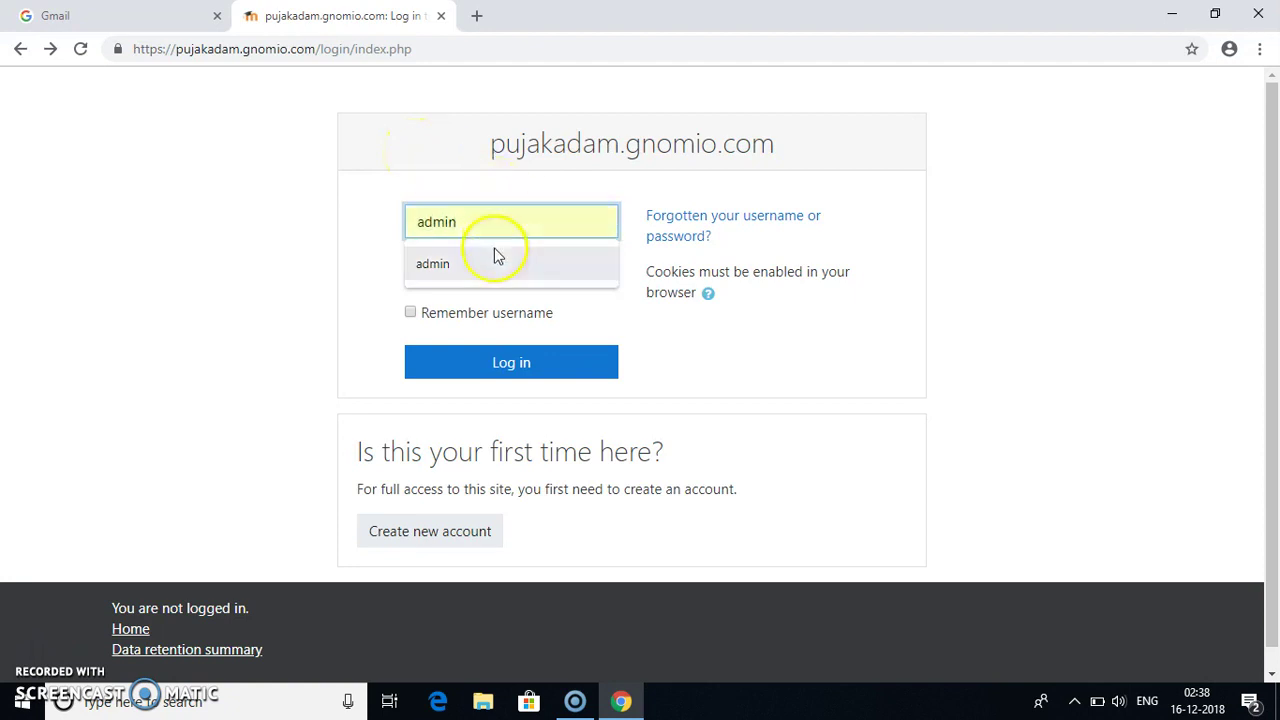
left_click(496, 256)
left_click(486, 270)
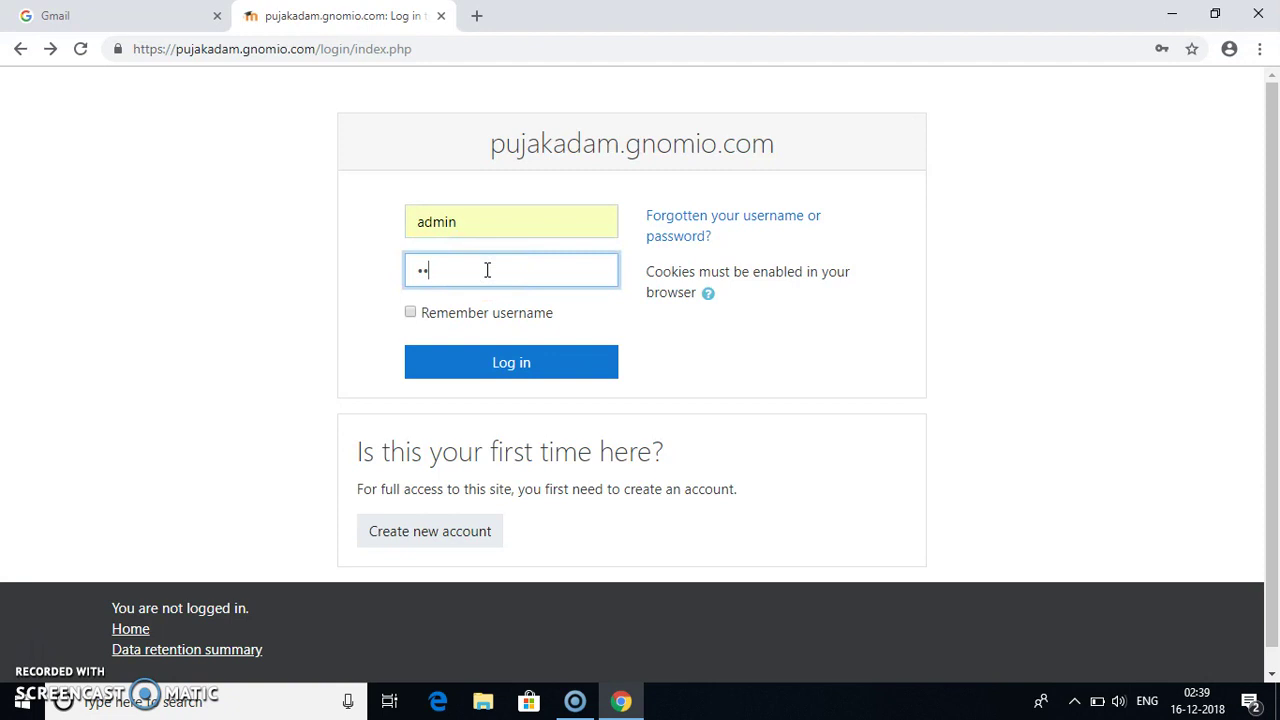
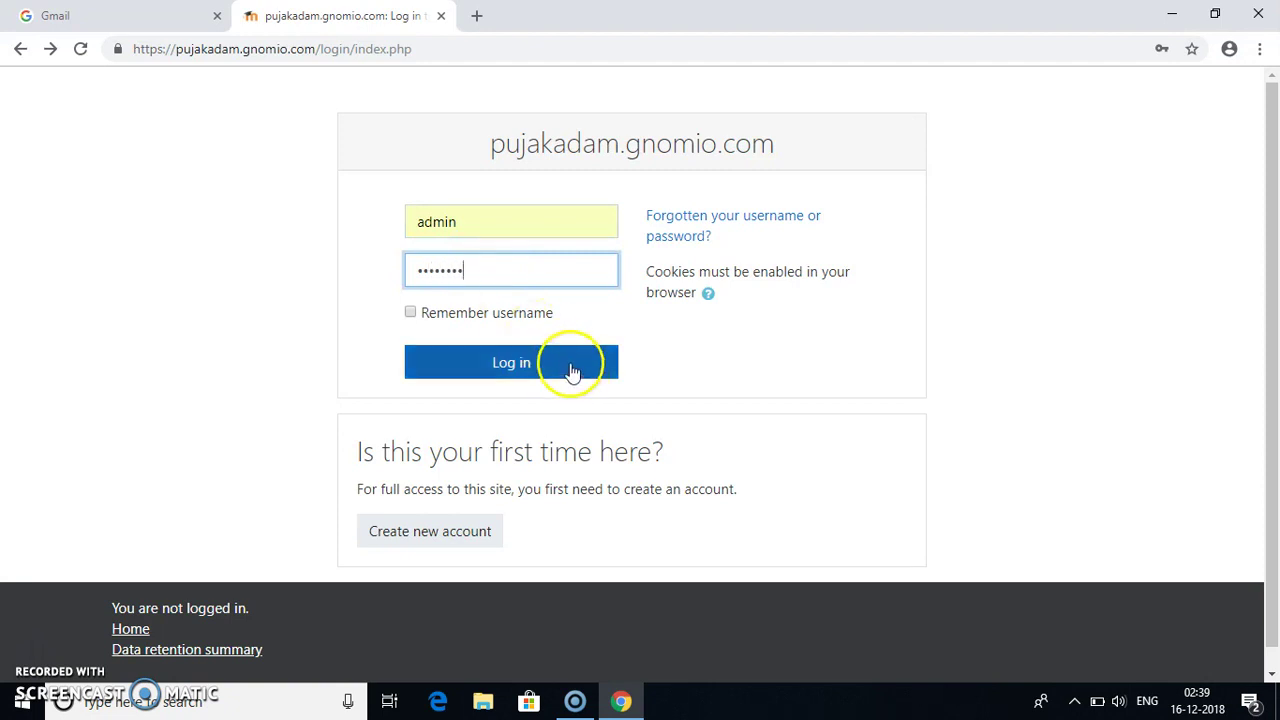
left_click(571, 370)
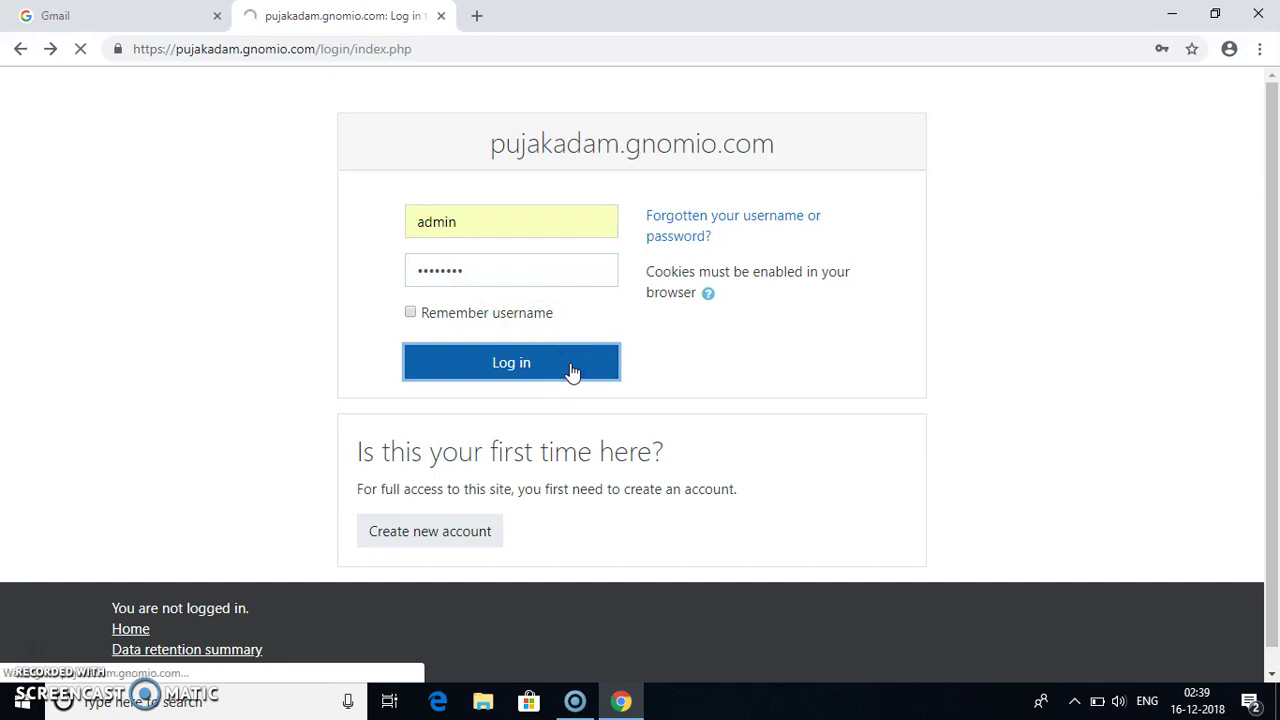
Step: Scroll to Available courses and open Open Educational Resource (Water Treatment Plant)
left_click(780, 270)
left_click(1274, 212)
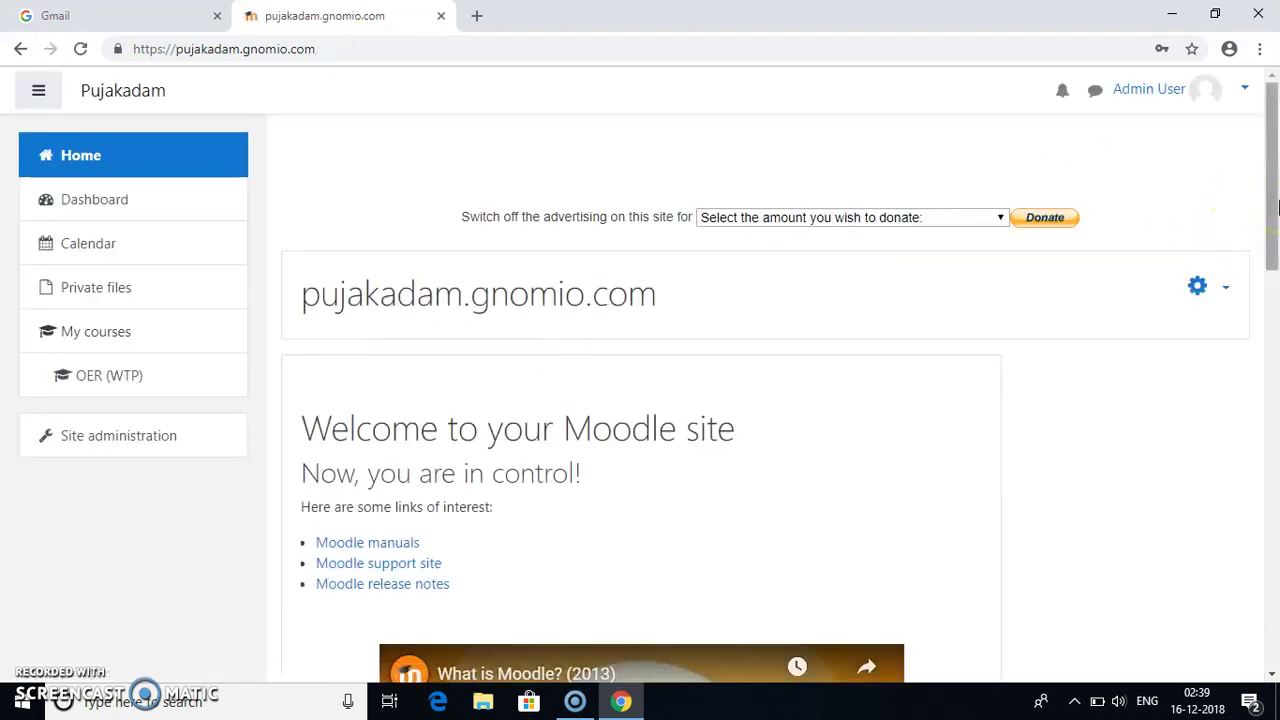
left_click_drag(1274, 205, 1276, 448)
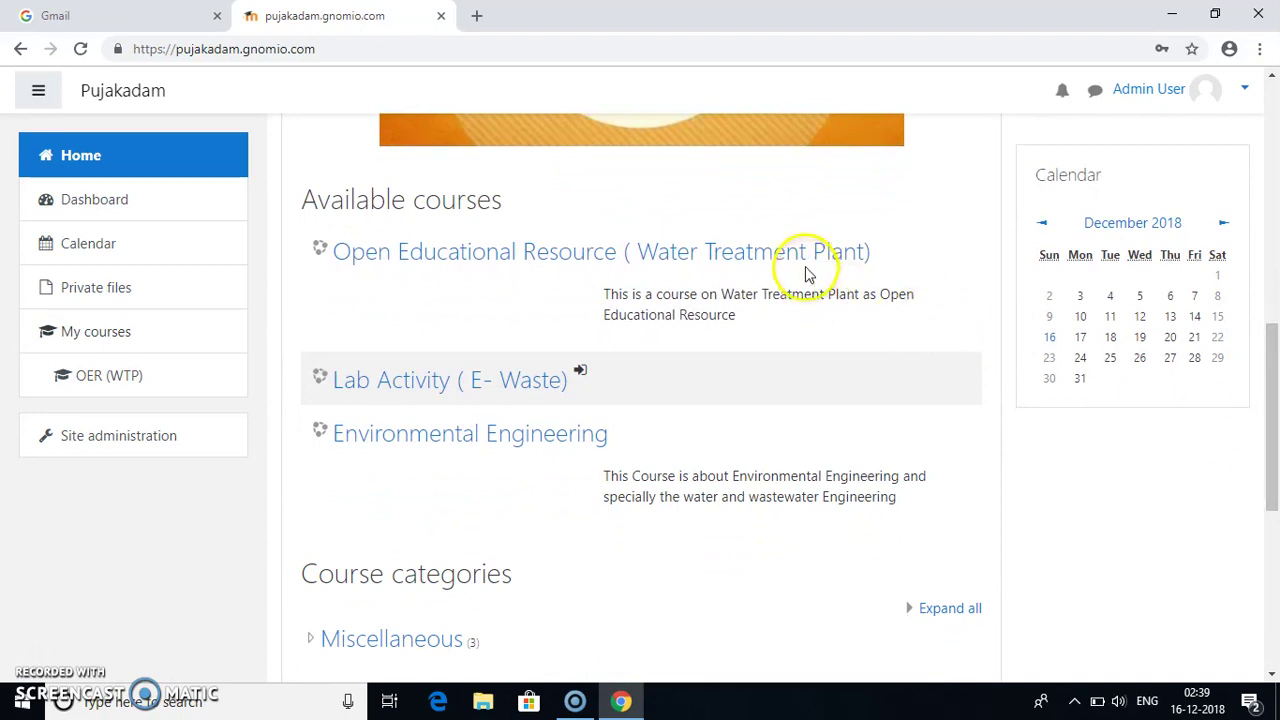
left_click(745, 260)
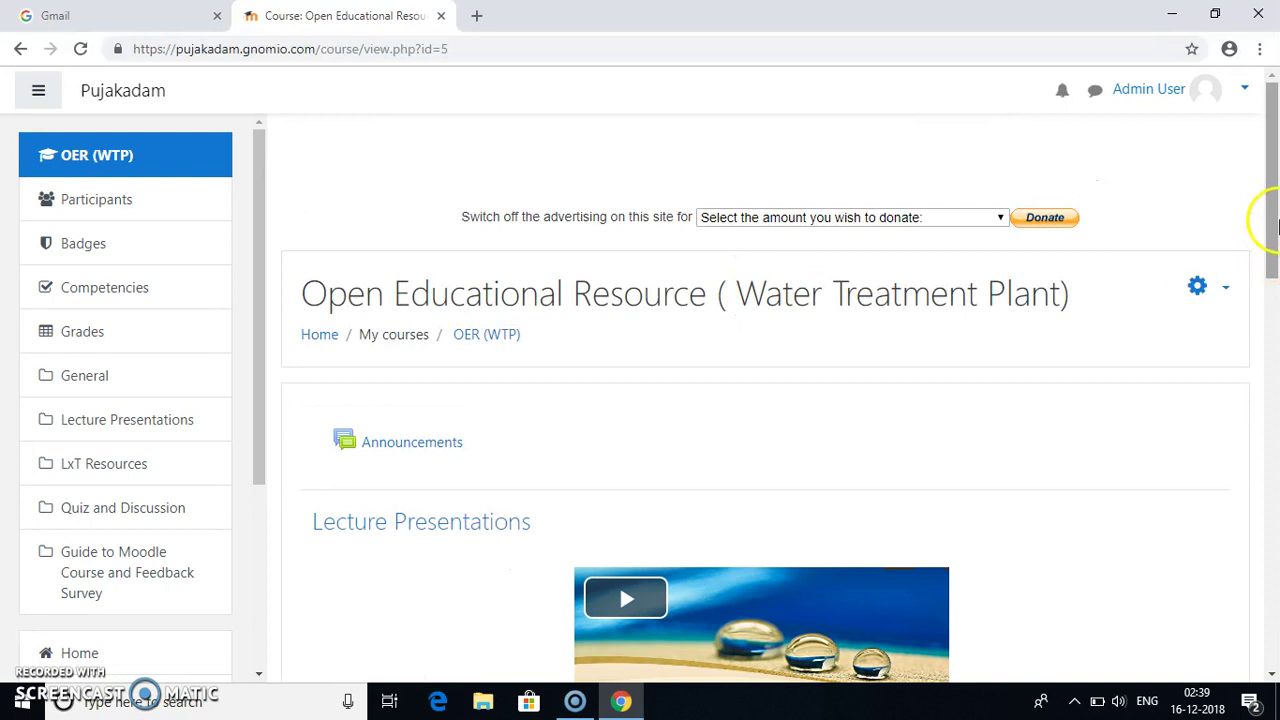
mouse_move(1278, 225)
left_mouse_down()
mouse_move(1257, 472)
mouse_move(1262, 627)
left_mouse_up()
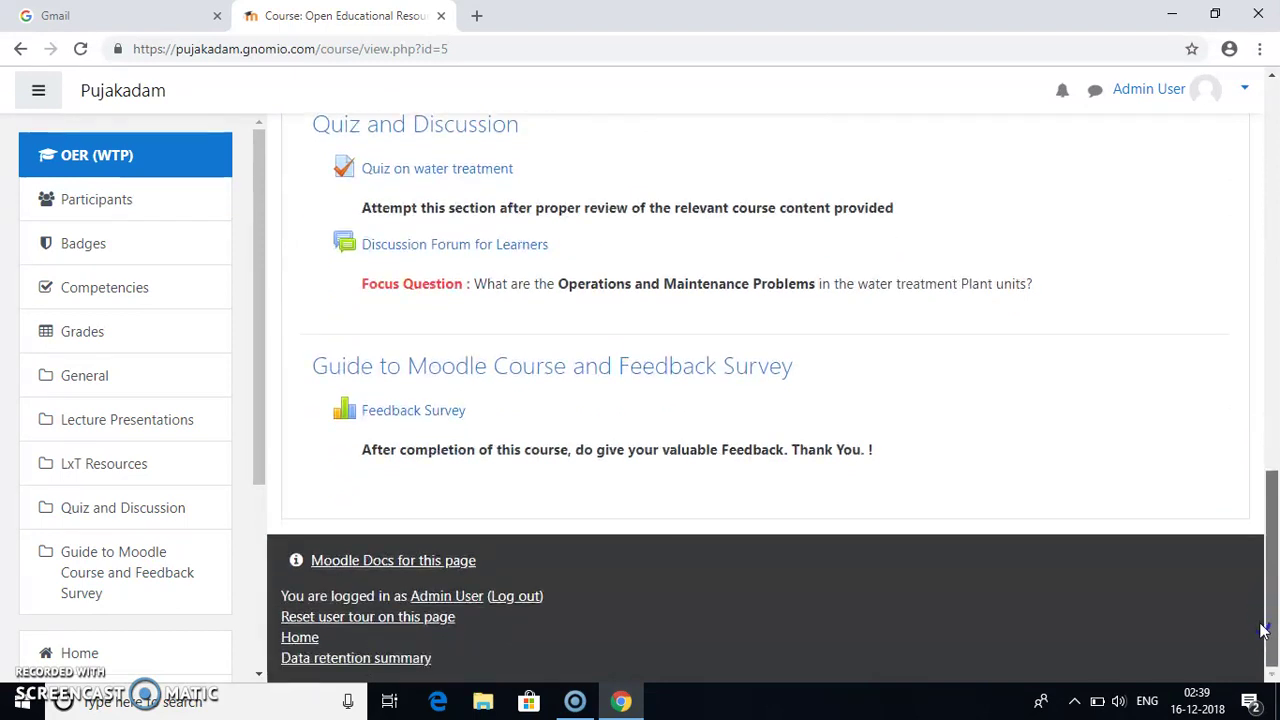
left_click_drag(1262, 627, 1267, 246)
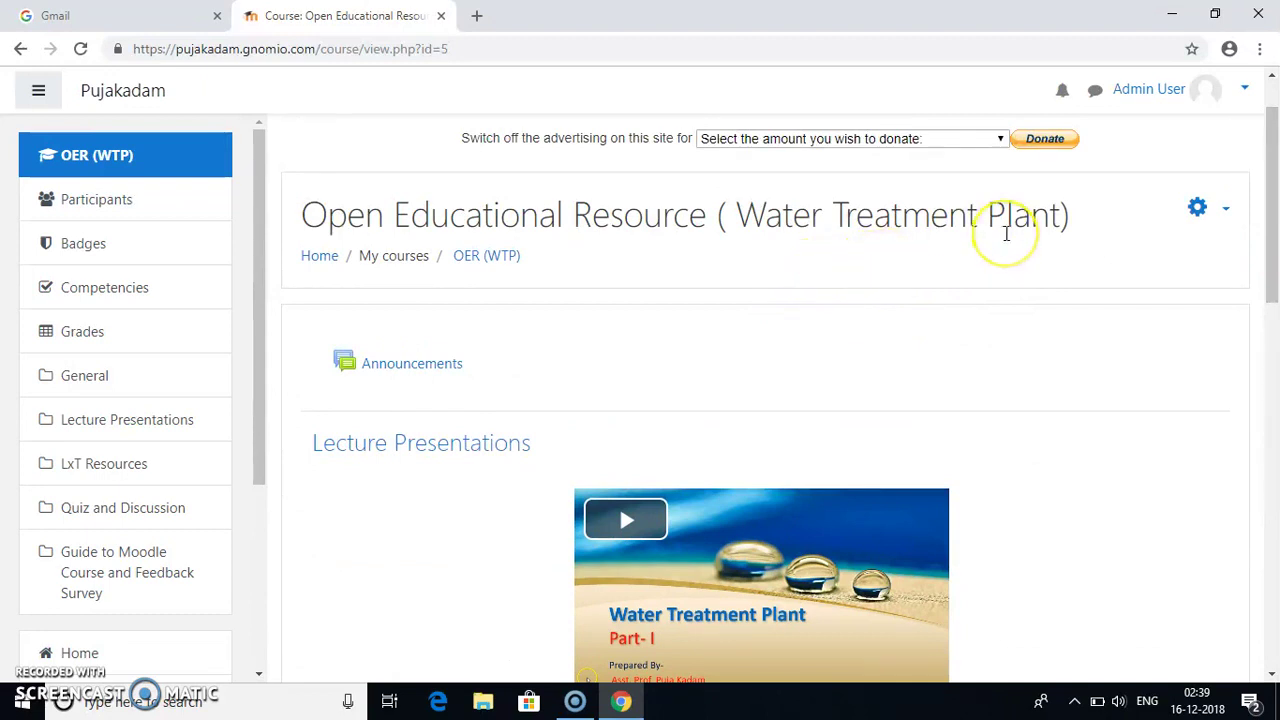
left_click(1275, 185)
left_click_drag(1275, 185, 1275, 303)
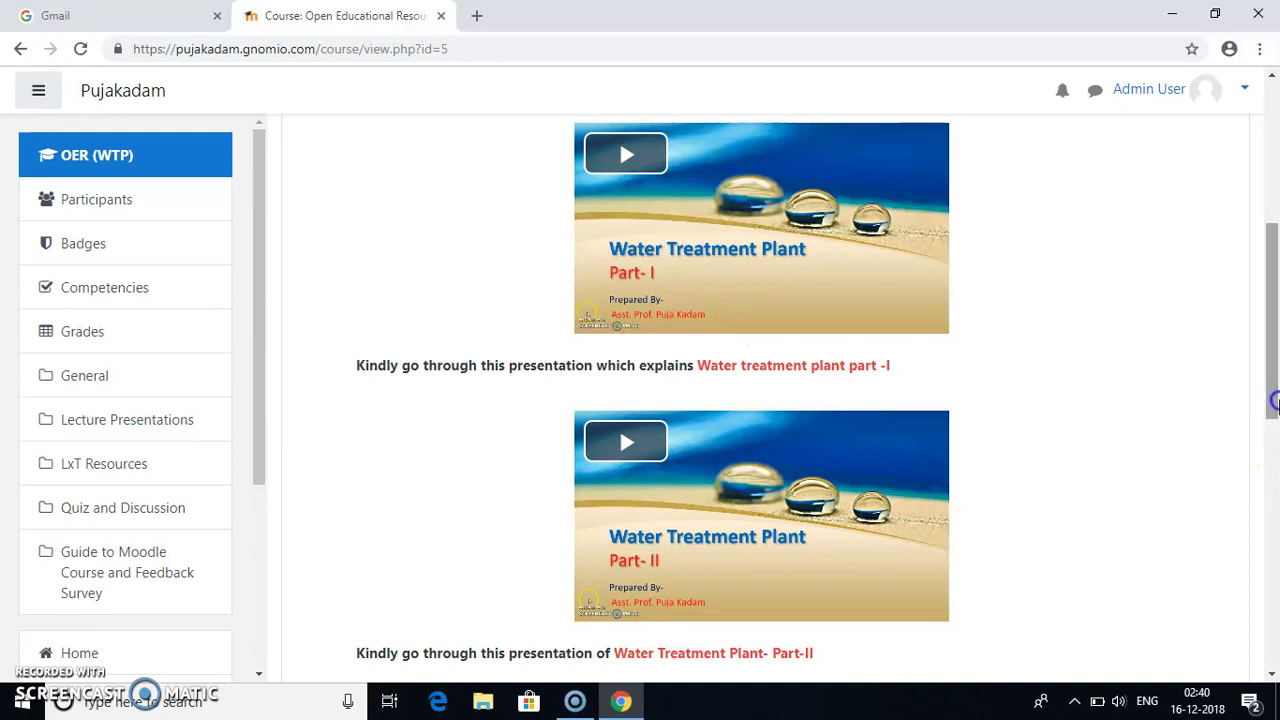
left_click_drag(1274, 400, 1270, 368)
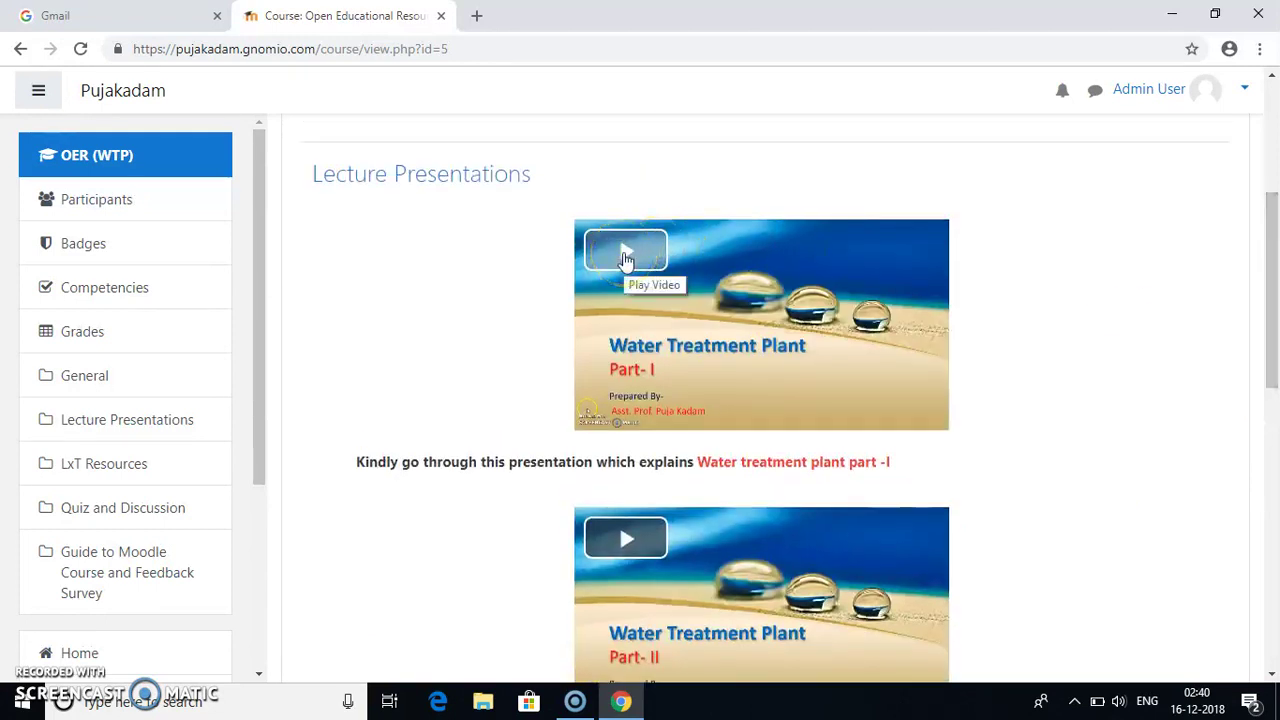
Step: Play the Part-I video, jump ahead to 01:25, and pause on the treatment-steps slide
left_click(623, 256)
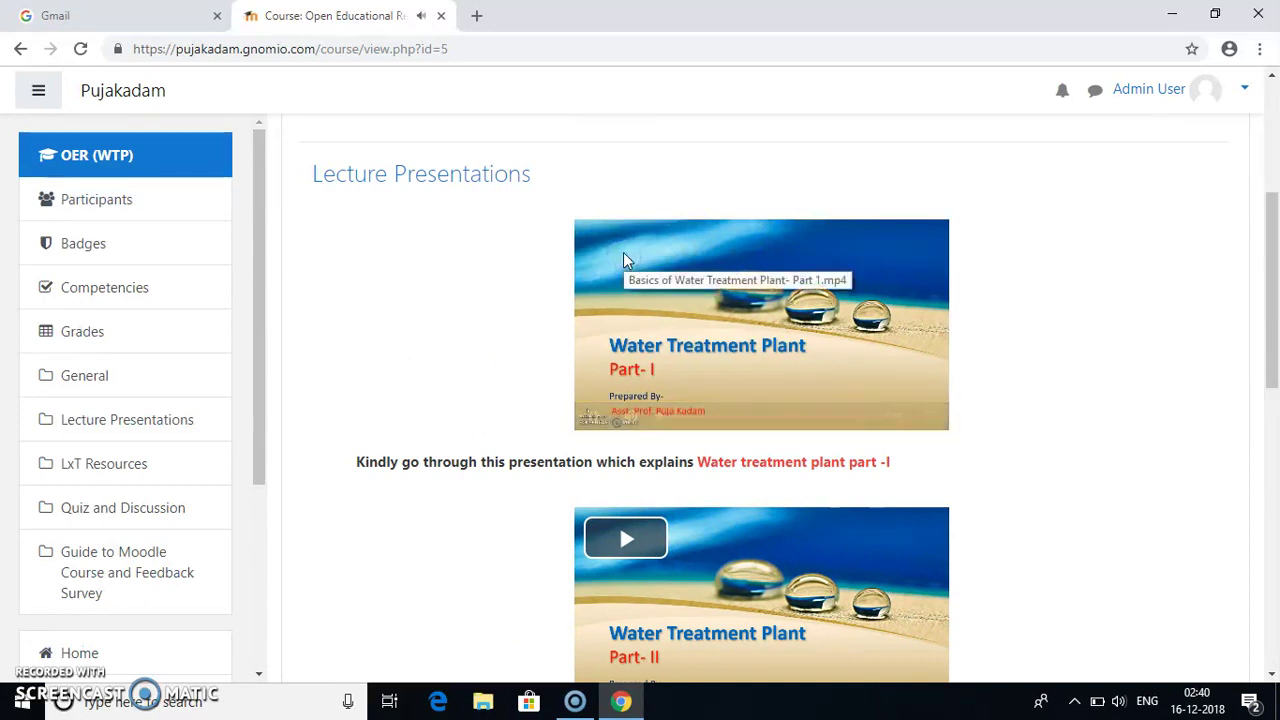
left_click(1034, 418)
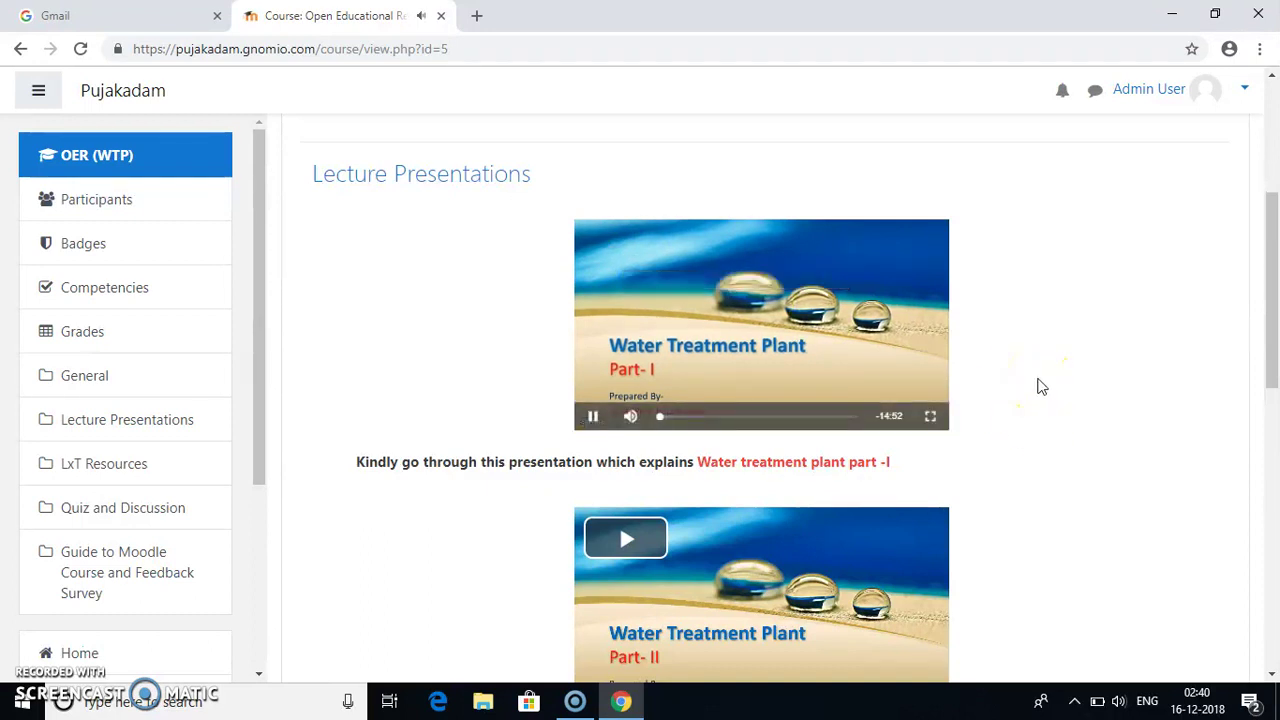
left_click_drag(813, 390, 679, 430)
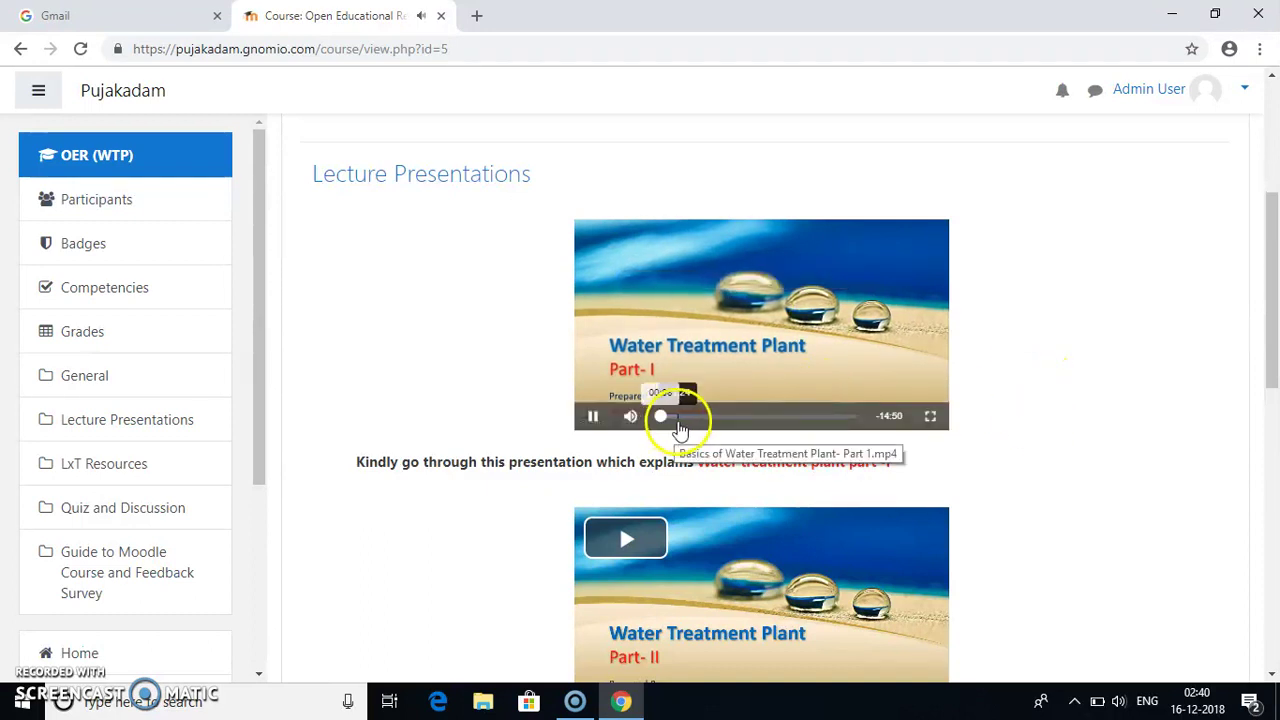
left_click(679, 430)
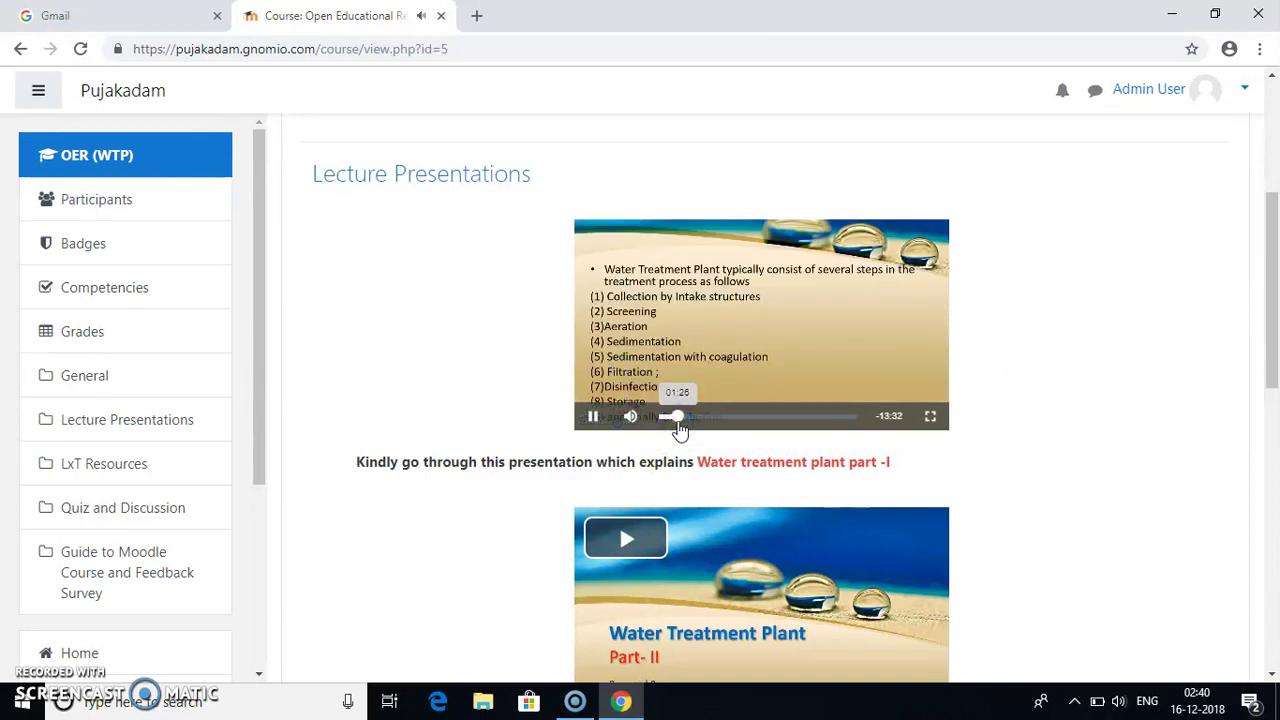
left_click(594, 418)
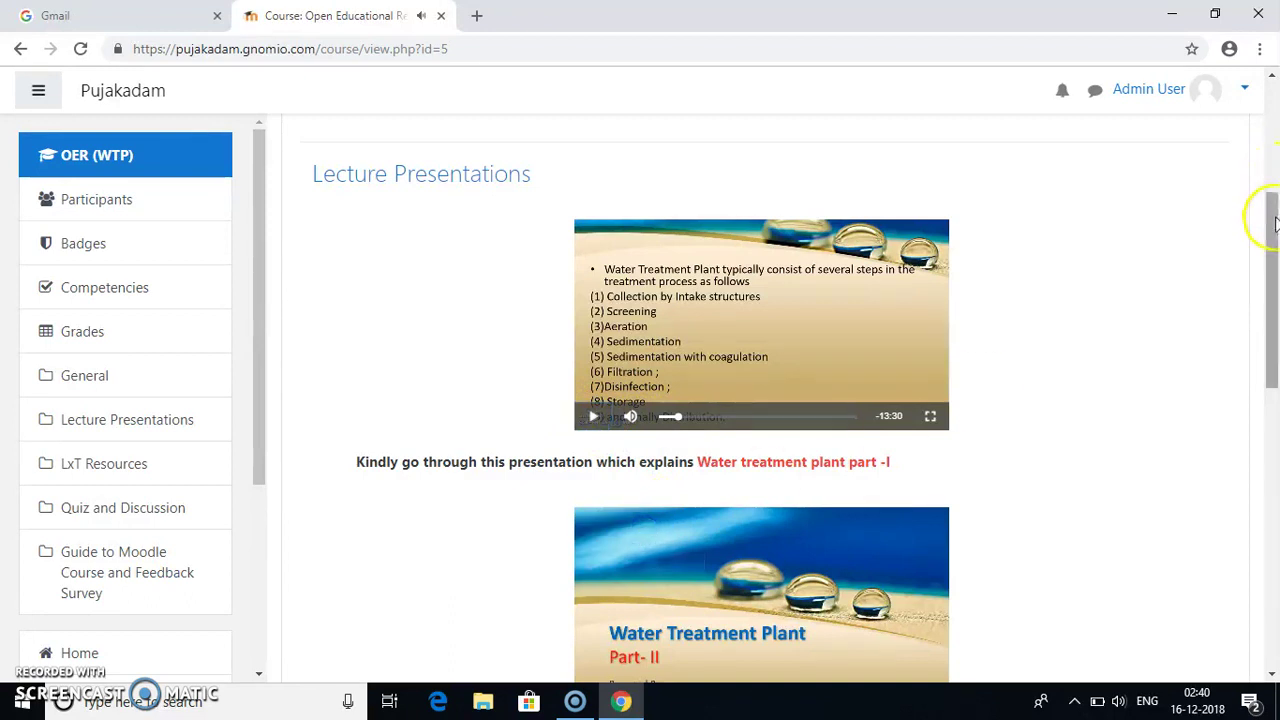
Step: Play the Part-II video, jump to about 02:11, pause it, and scroll to LxT Resources
scroll(760, 320, "down", 3)
left_click(747, 302)
left_click(700, 415)
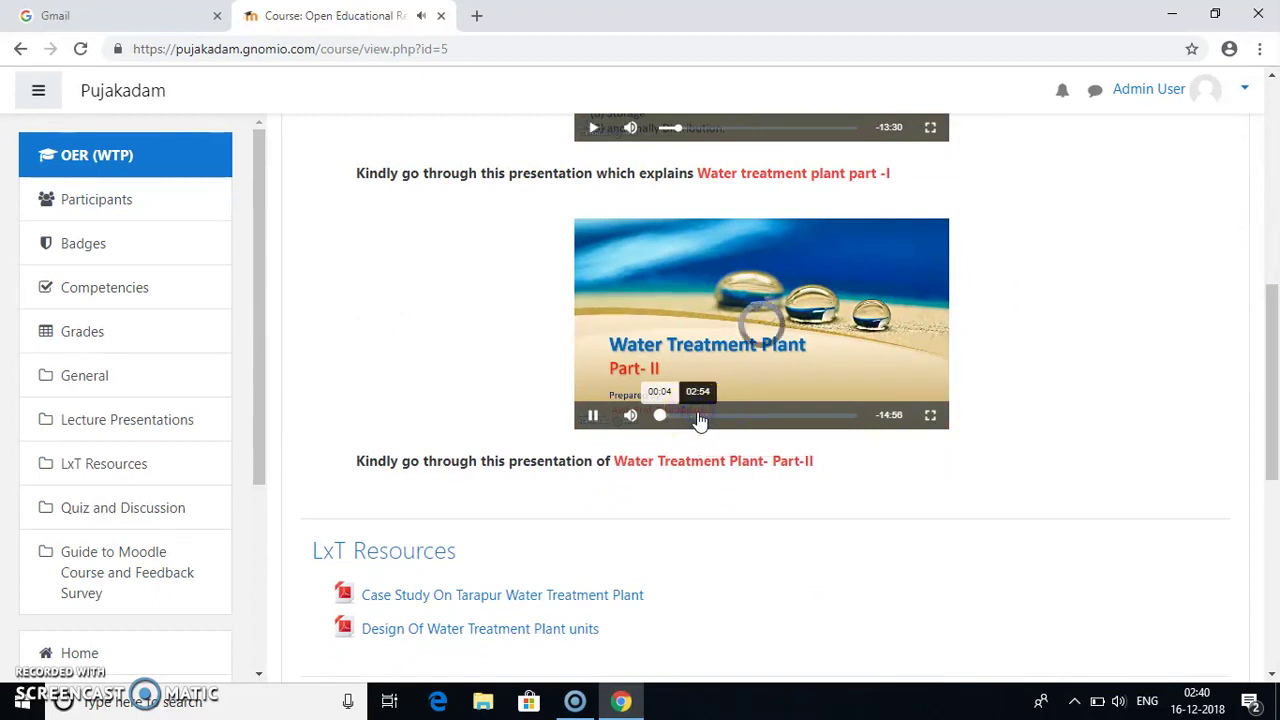
left_click_drag(690, 415, 633, 420)
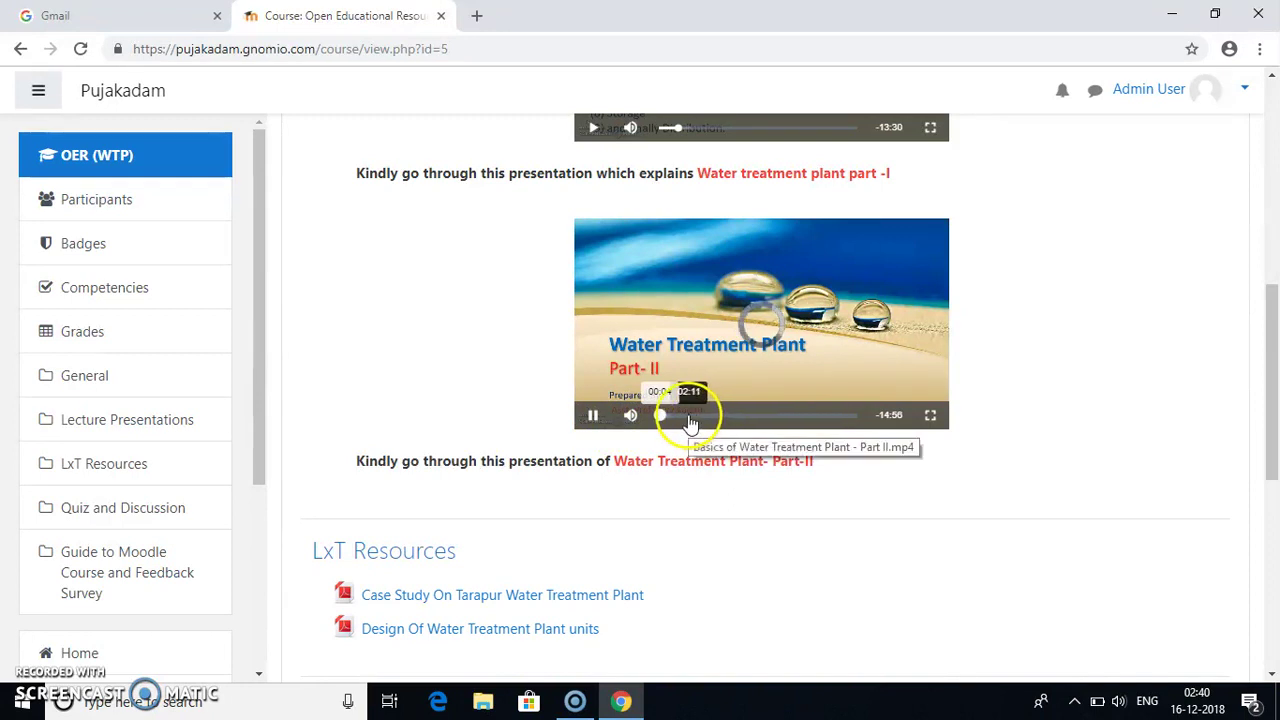
left_click(688, 418)
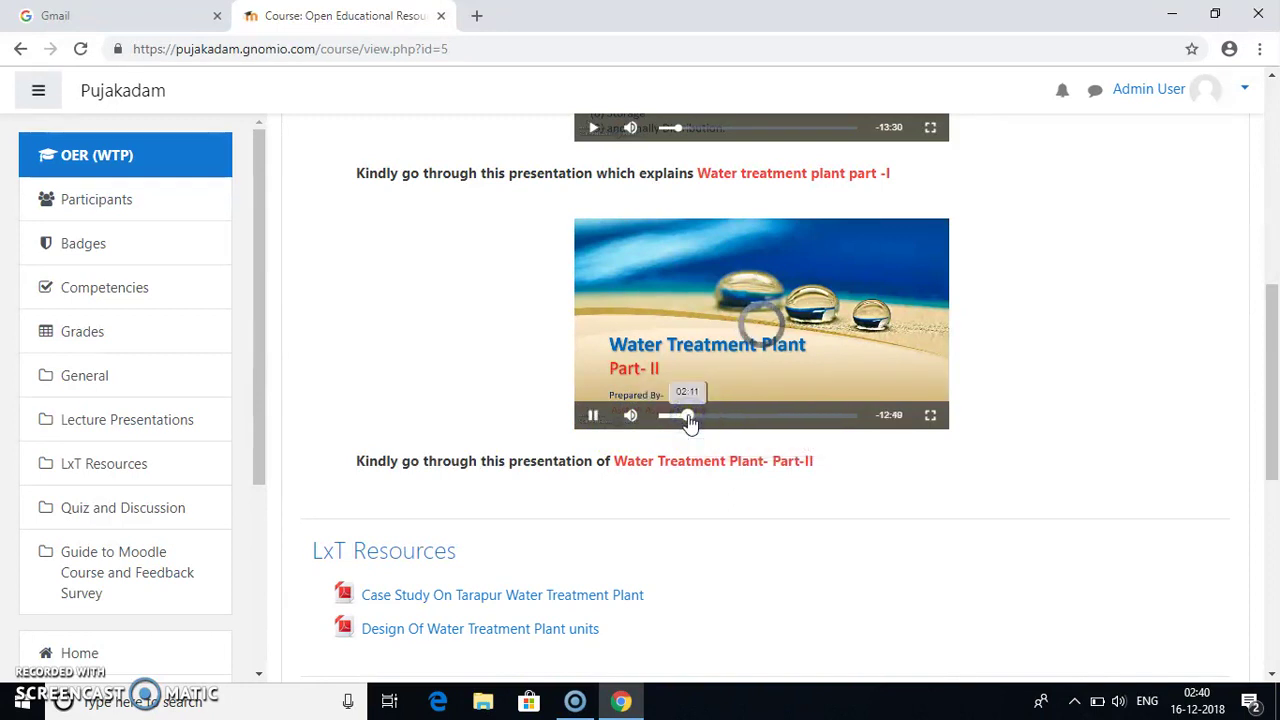
left_click(588, 416)
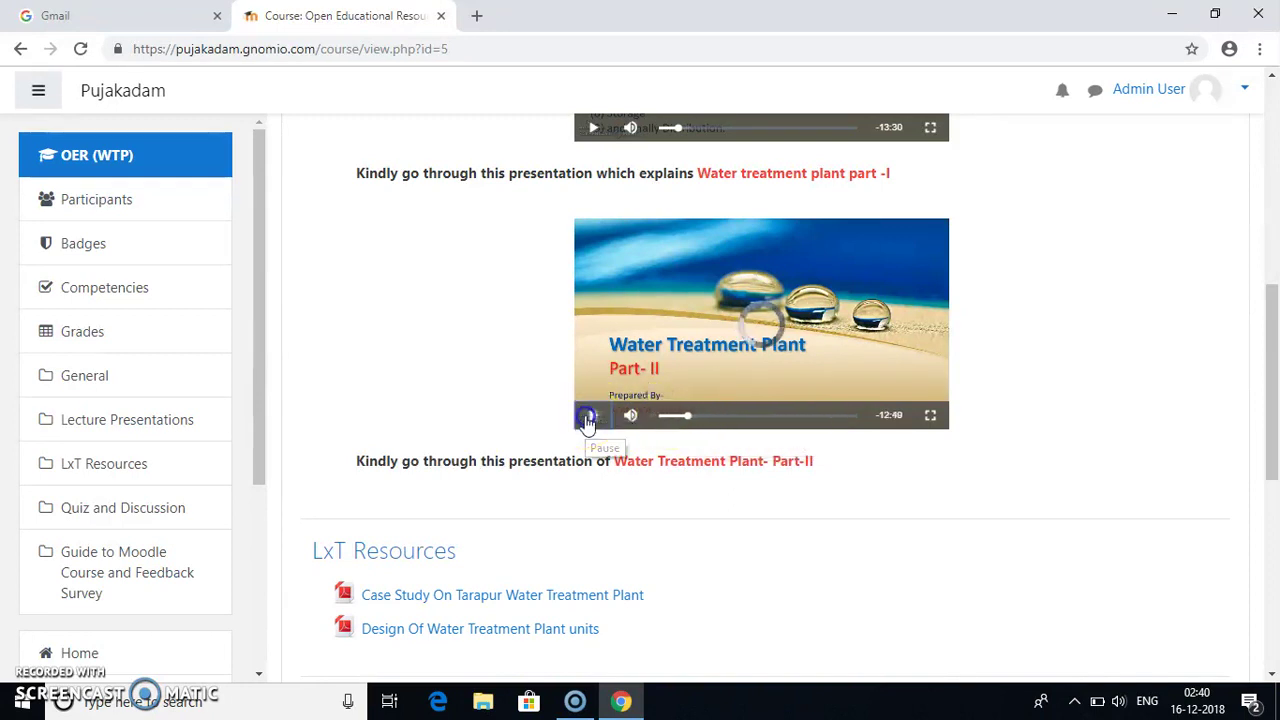
left_click(588, 418)
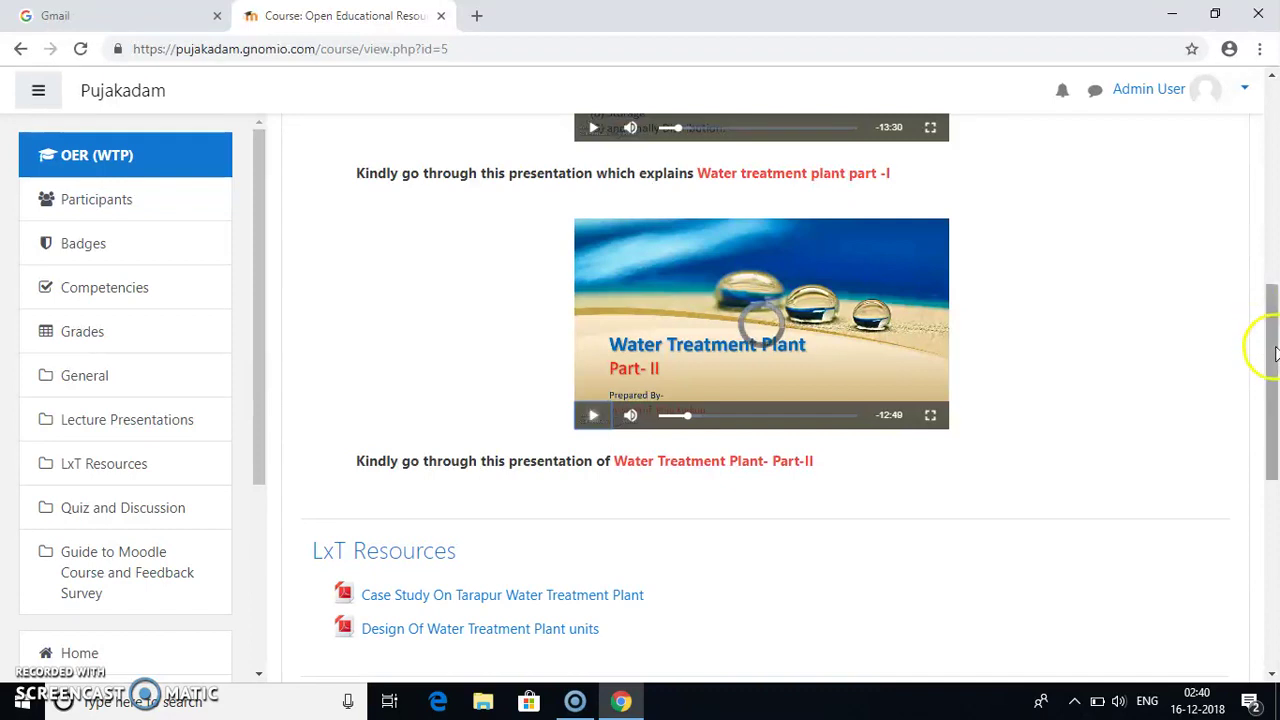
left_click_drag(1276, 352, 1276, 436)
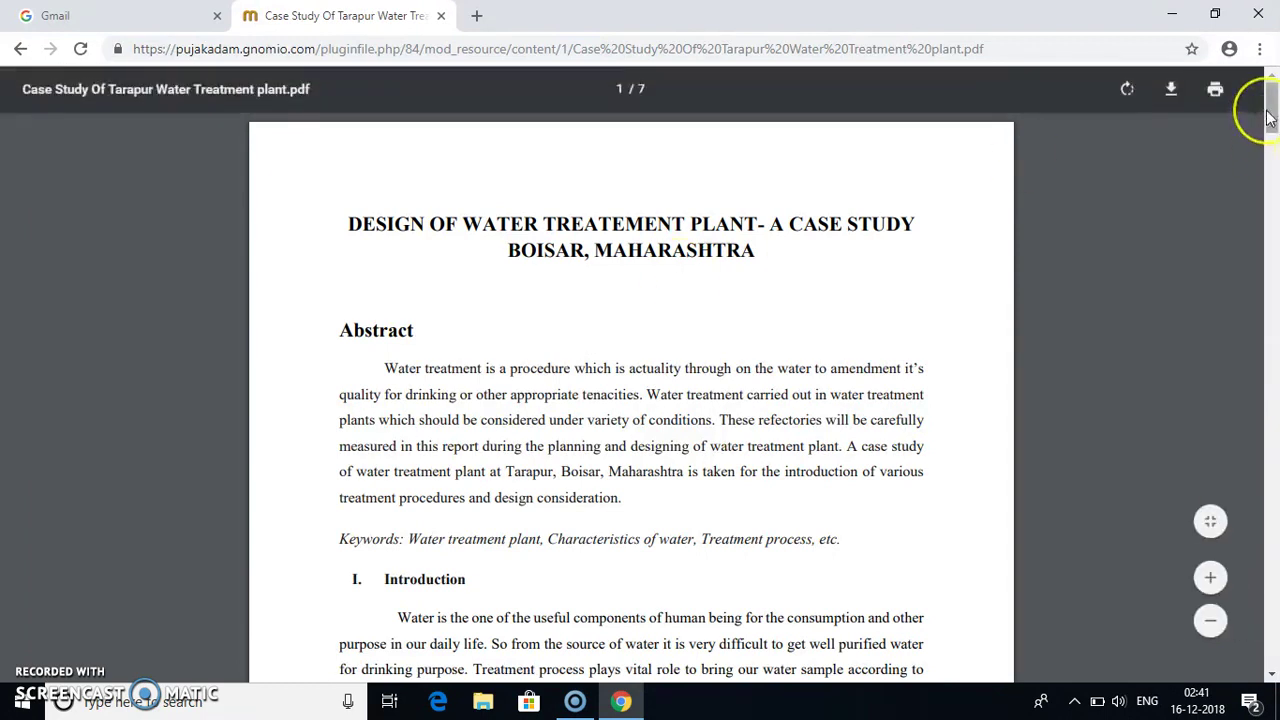
Step: Scroll the Tarapur case study PDF to page 2, then return to the course page
left_click_drag(1268, 118, 1266, 165)
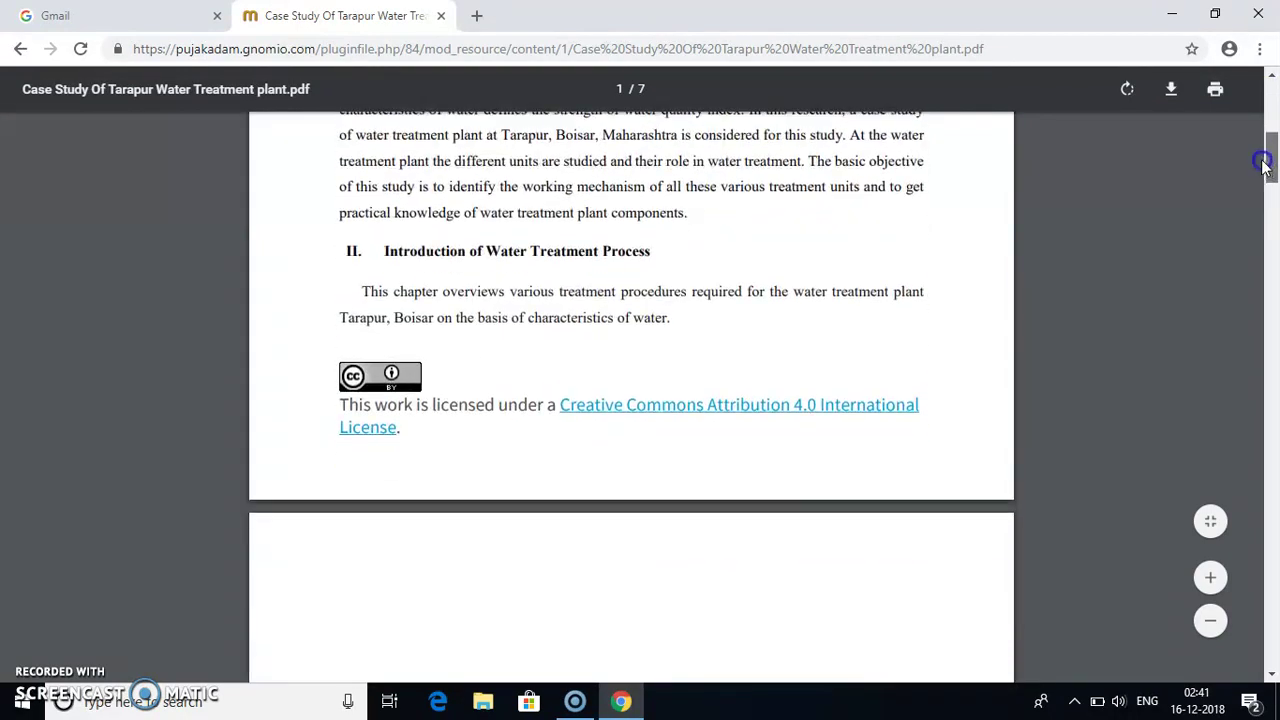
mouse_move(1268, 168)
left_mouse_down()
mouse_move(1260, 243)
mouse_move(1260, 205)
left_mouse_up()
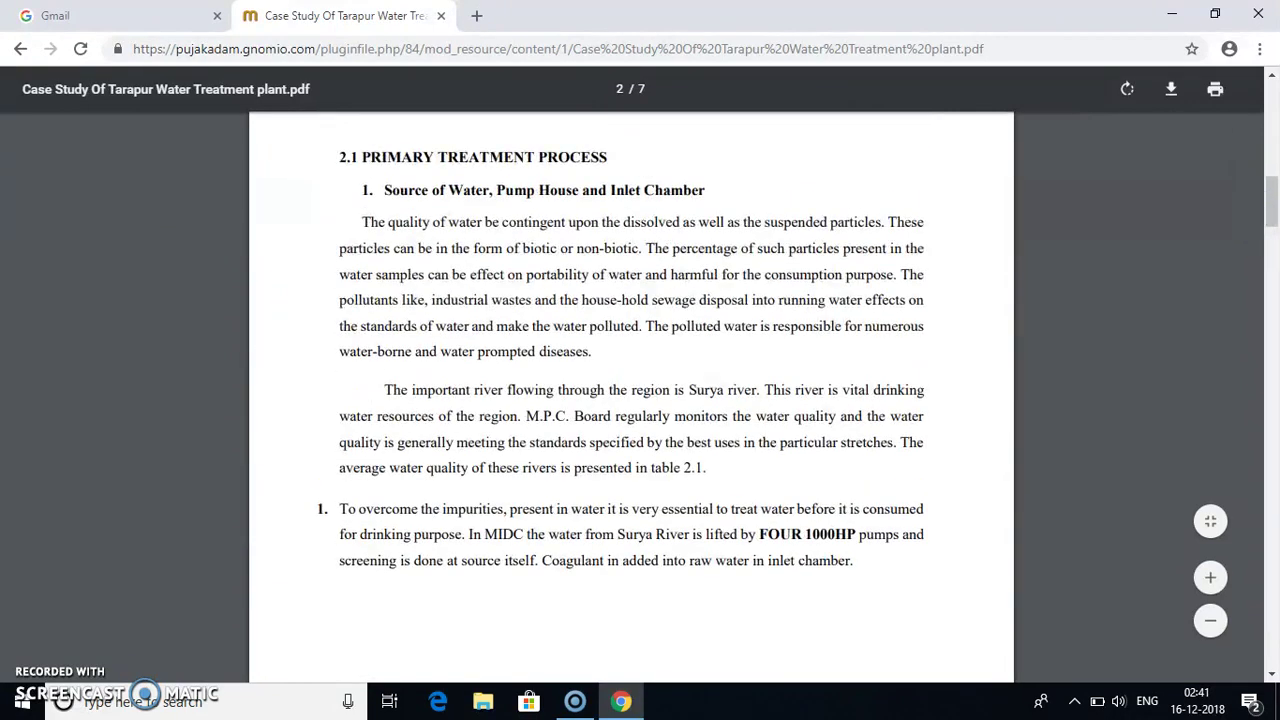
left_click(31, 52)
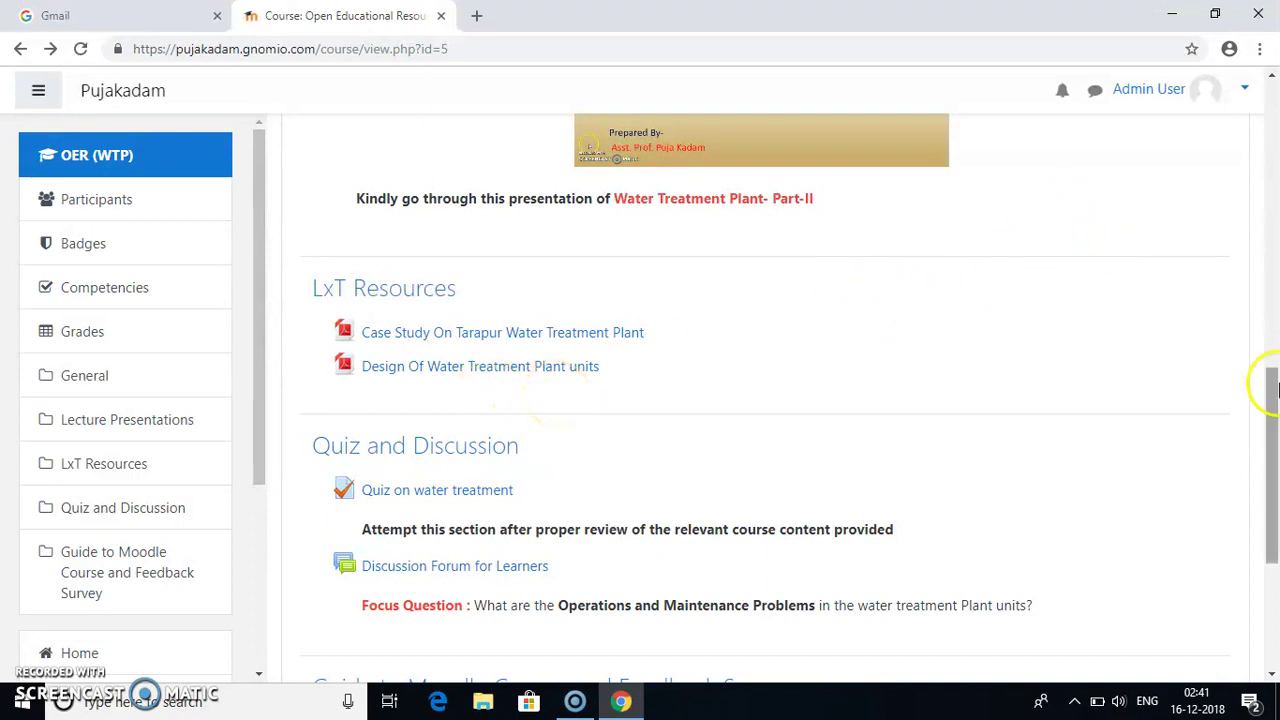
Step: Open 'Quiz on water treatment' and re-attempt it to show its 20 questions
left_click(1275, 398)
left_click_drag(1275, 415, 1275, 450)
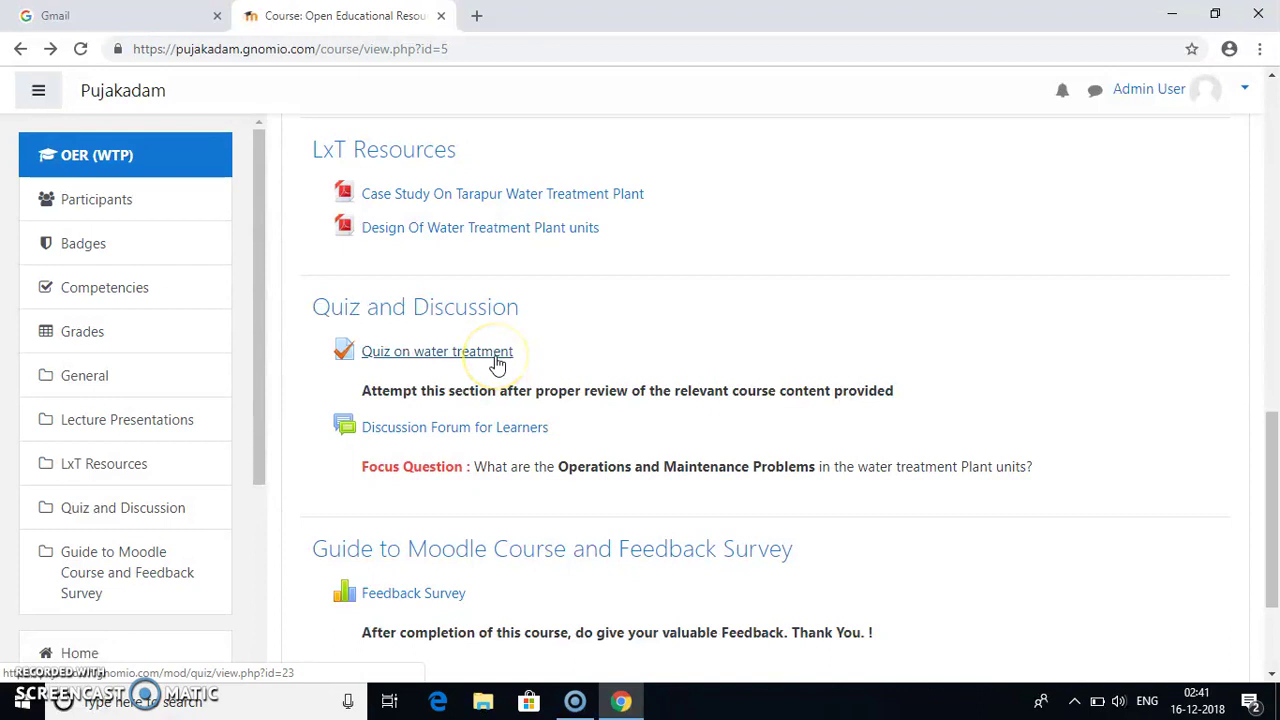
left_click(497, 355)
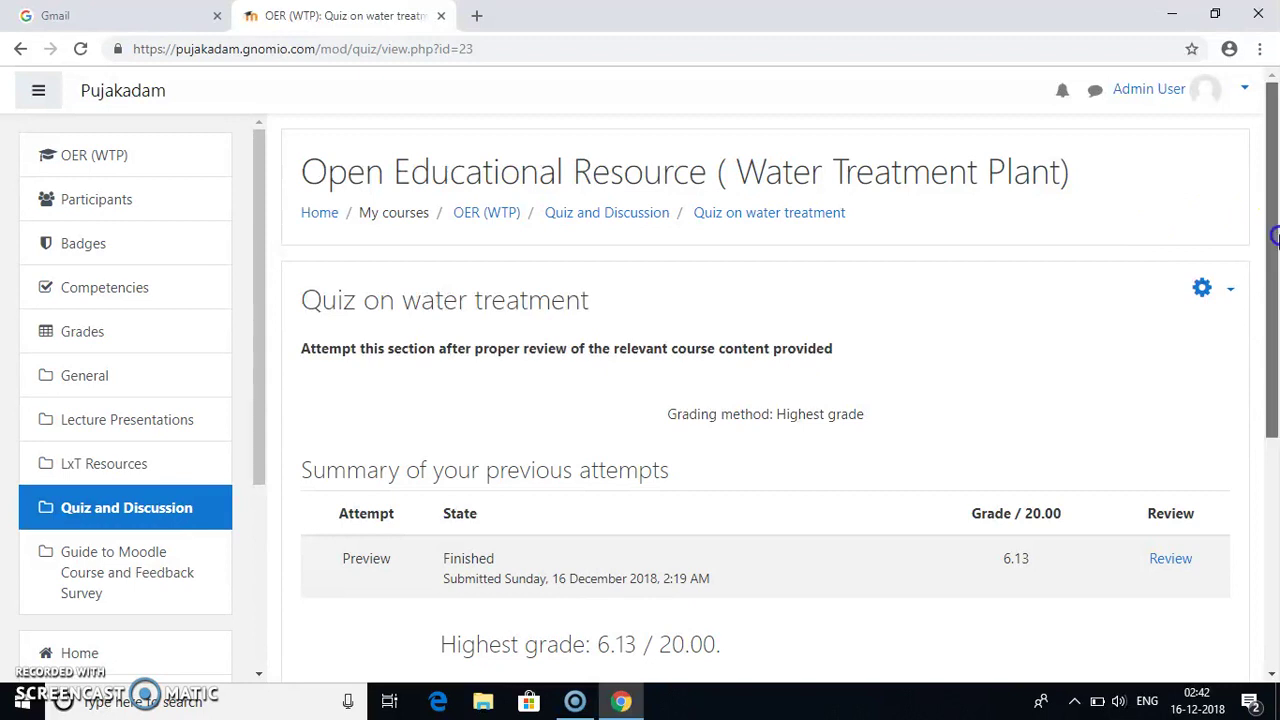
left_click_drag(1275, 250, 1275, 348)
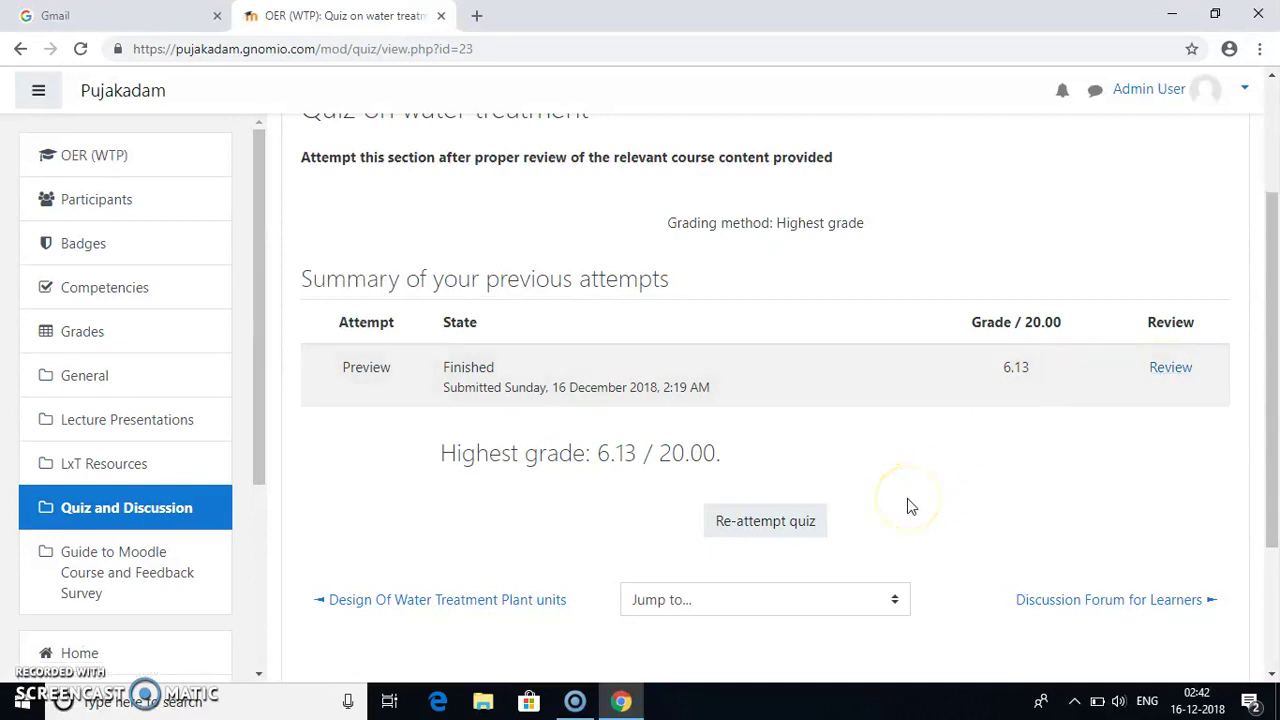
left_click(793, 530)
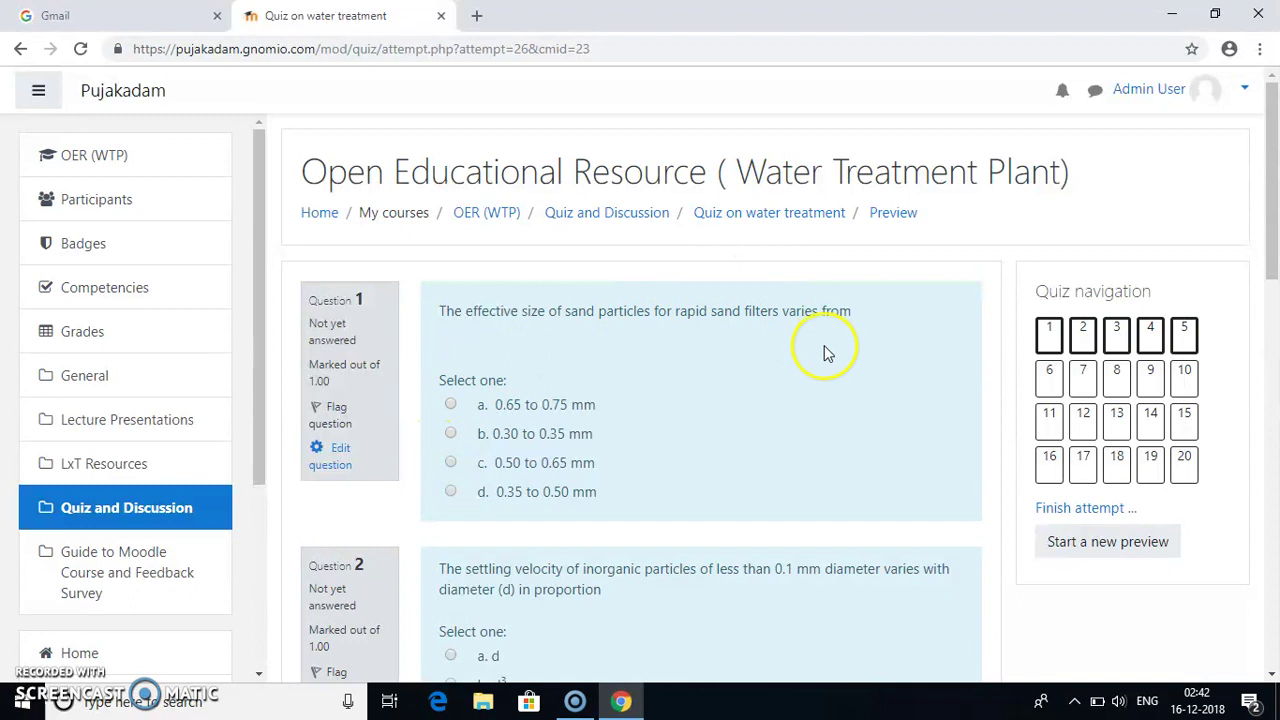
Step: Answer Question 1 with 0.65 to 0.75 mm, review the questions, then leave the attempt
left_click(451, 405)
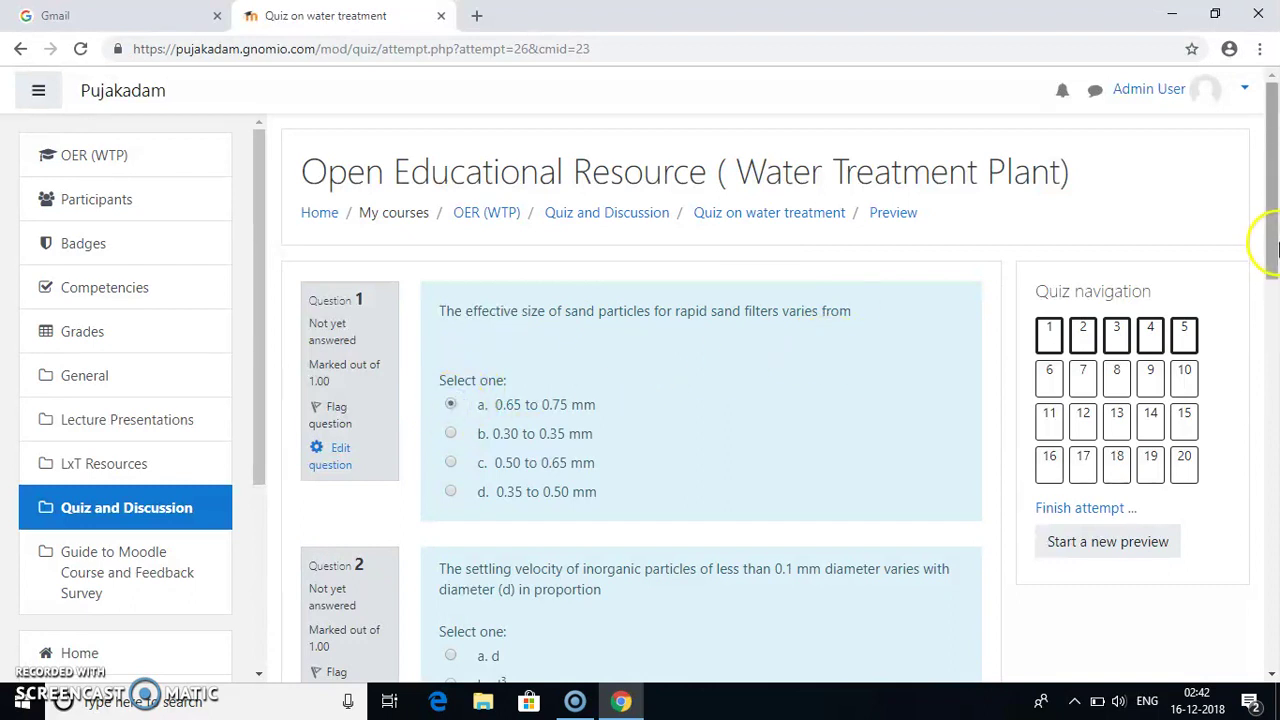
left_click(1275, 243)
left_click_drag(1275, 243, 1260, 603)
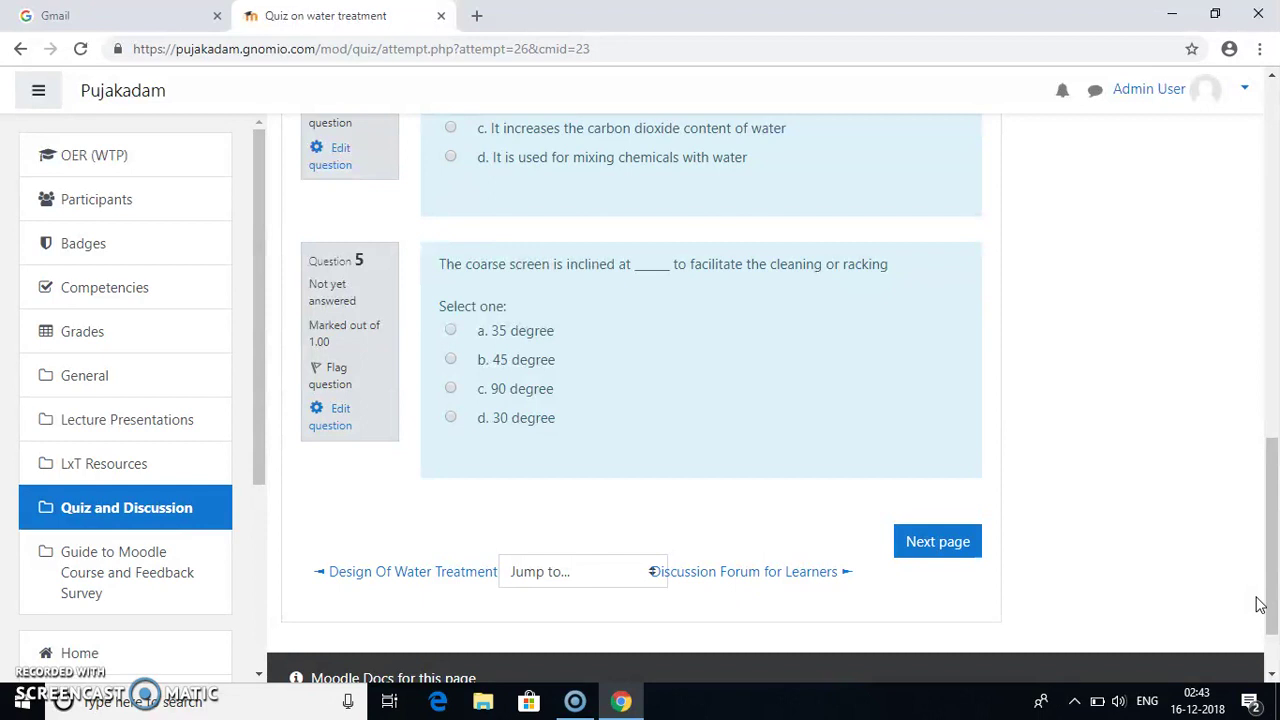
left_click_drag(1268, 590, 1273, 215)
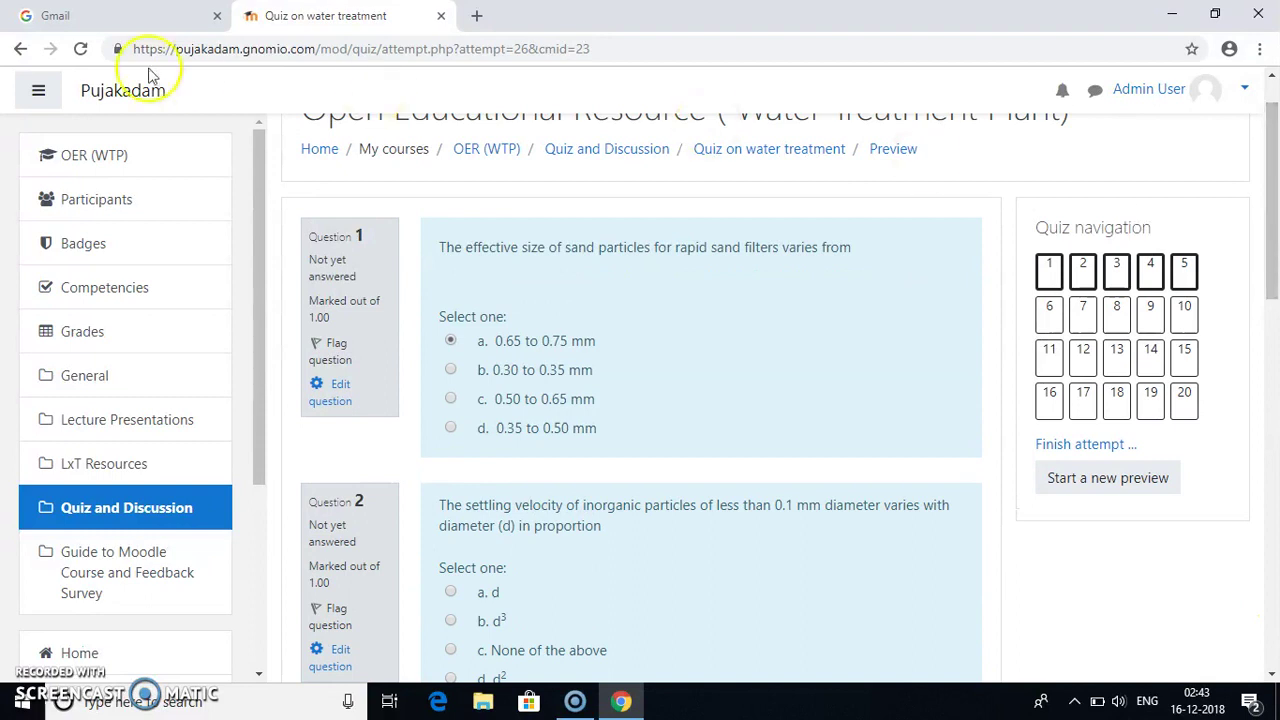
left_click(20, 50)
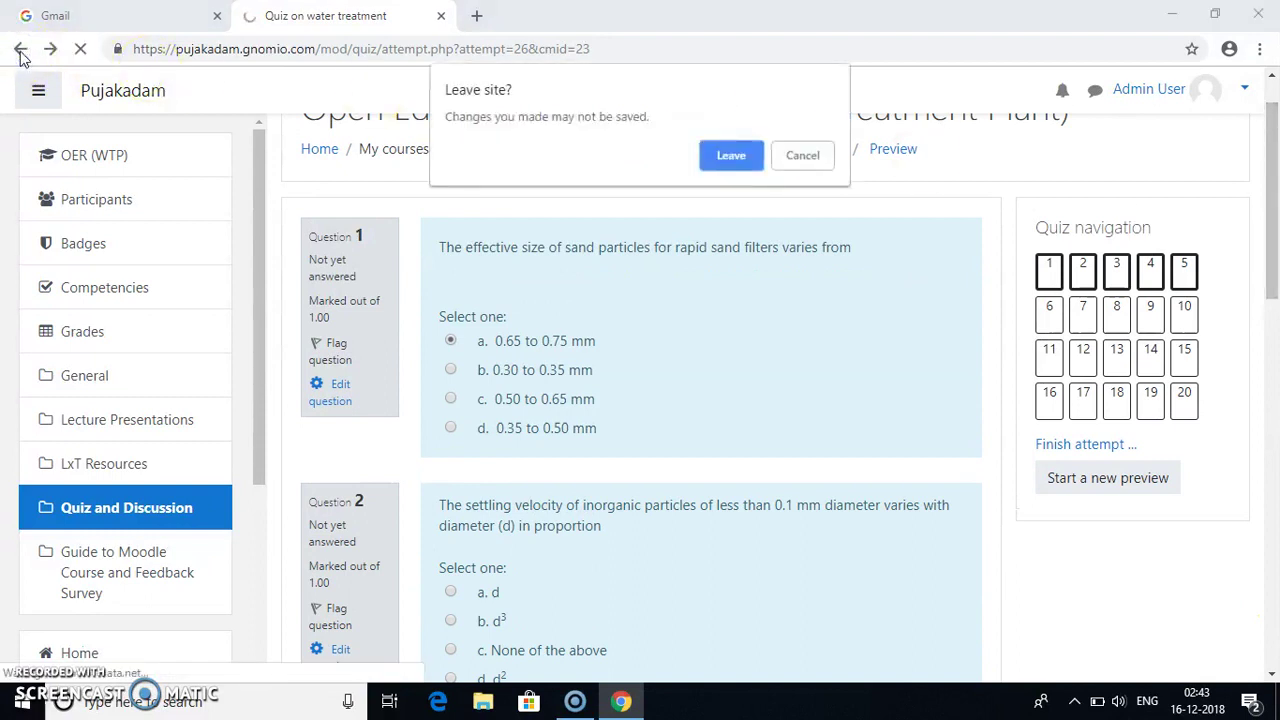
left_click(735, 157)
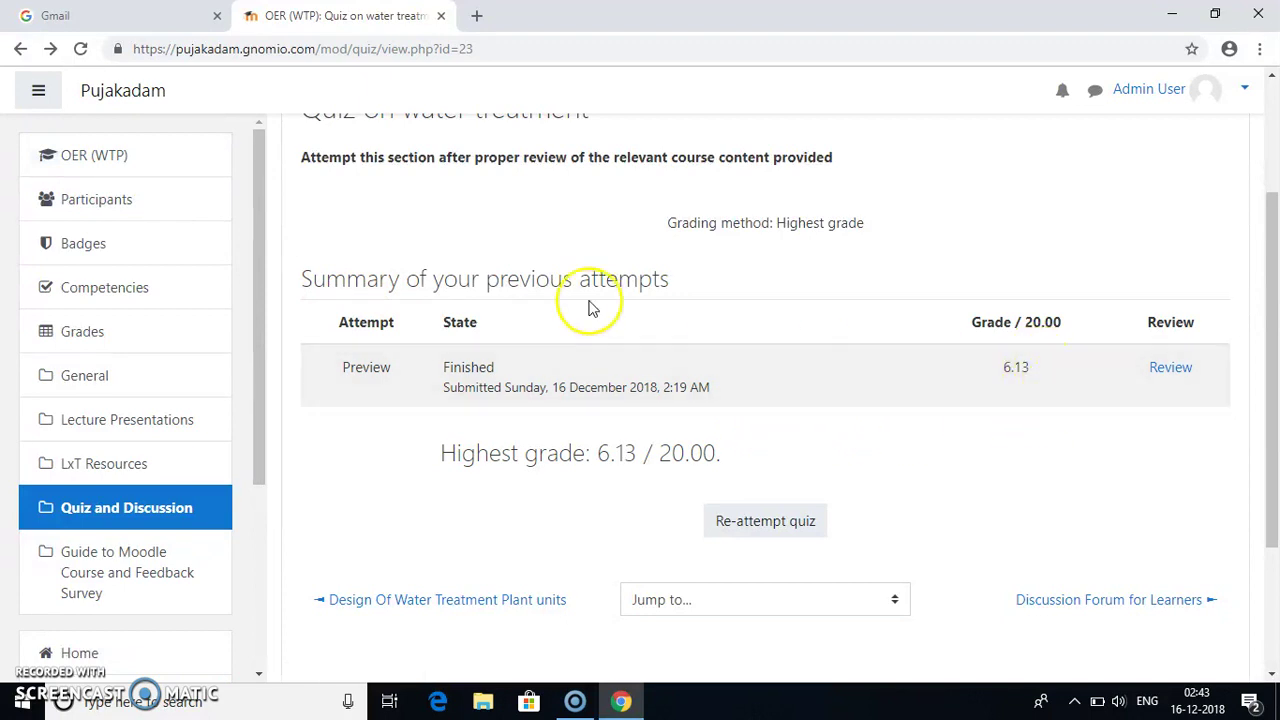
Step: Return to the course page and open 'Discussion Forum for Learners', which has no topics yet
left_click(22, 48)
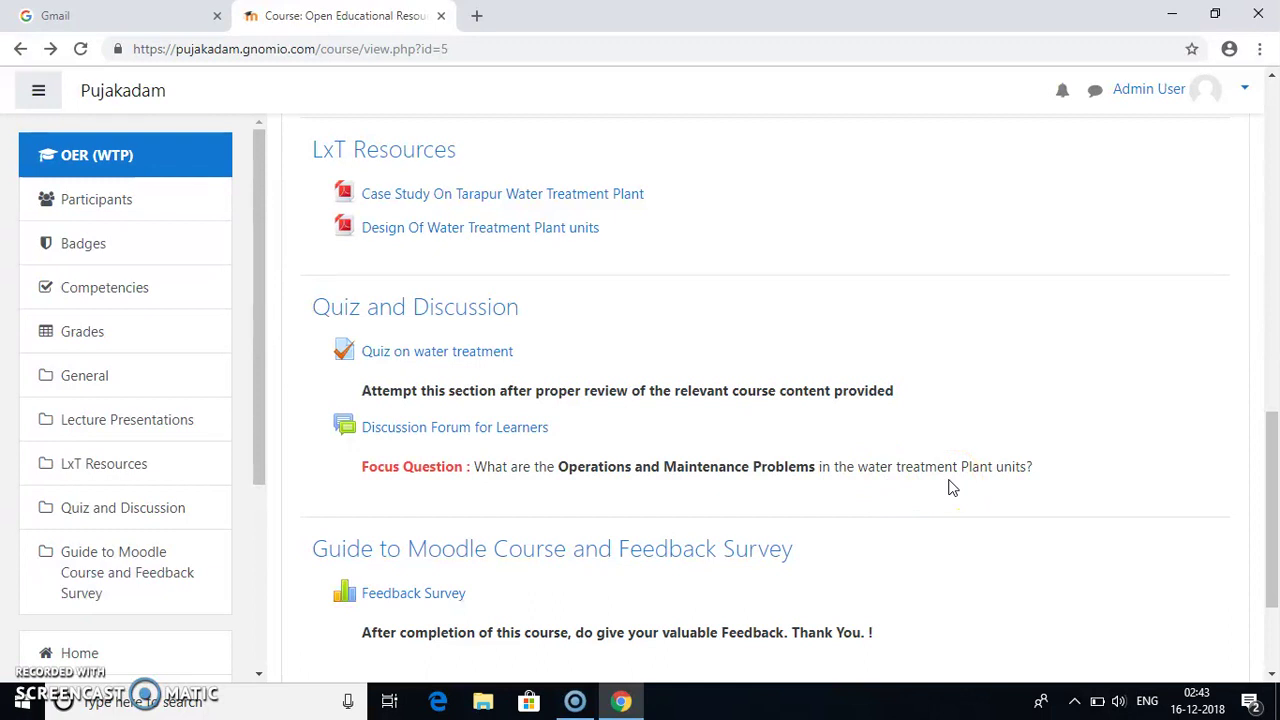
left_click(478, 430)
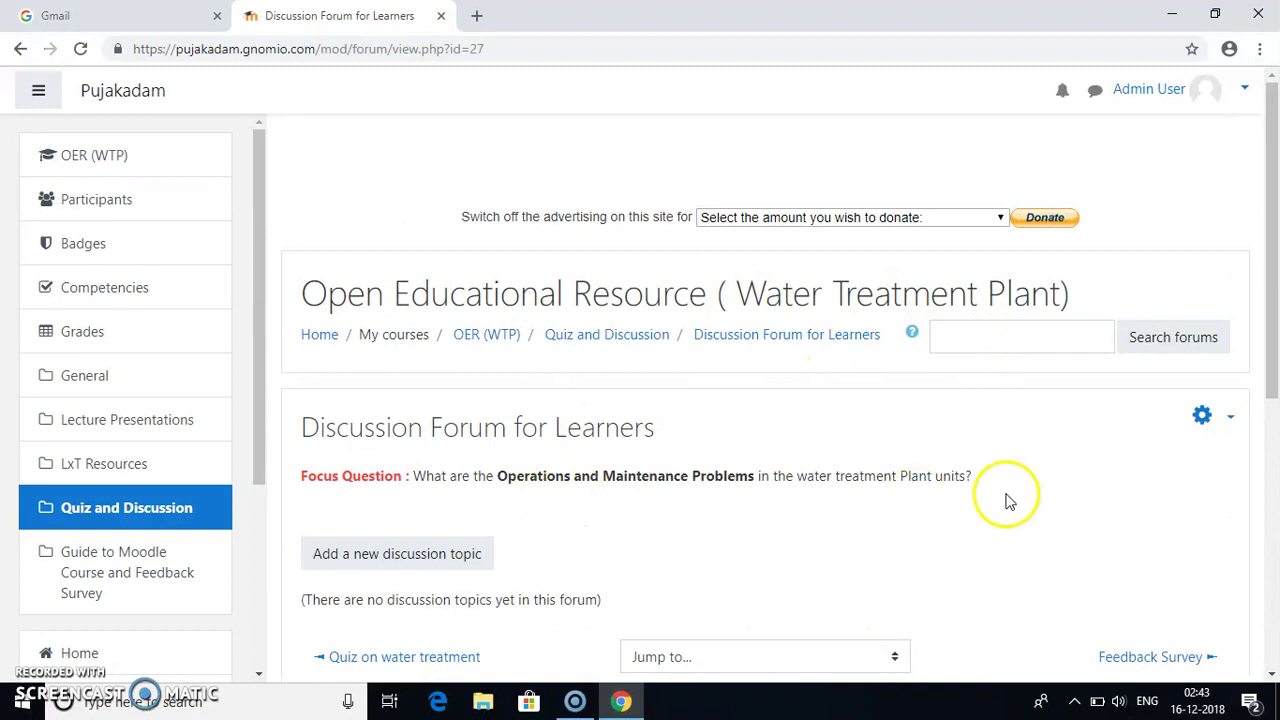
left_click(447, 562)
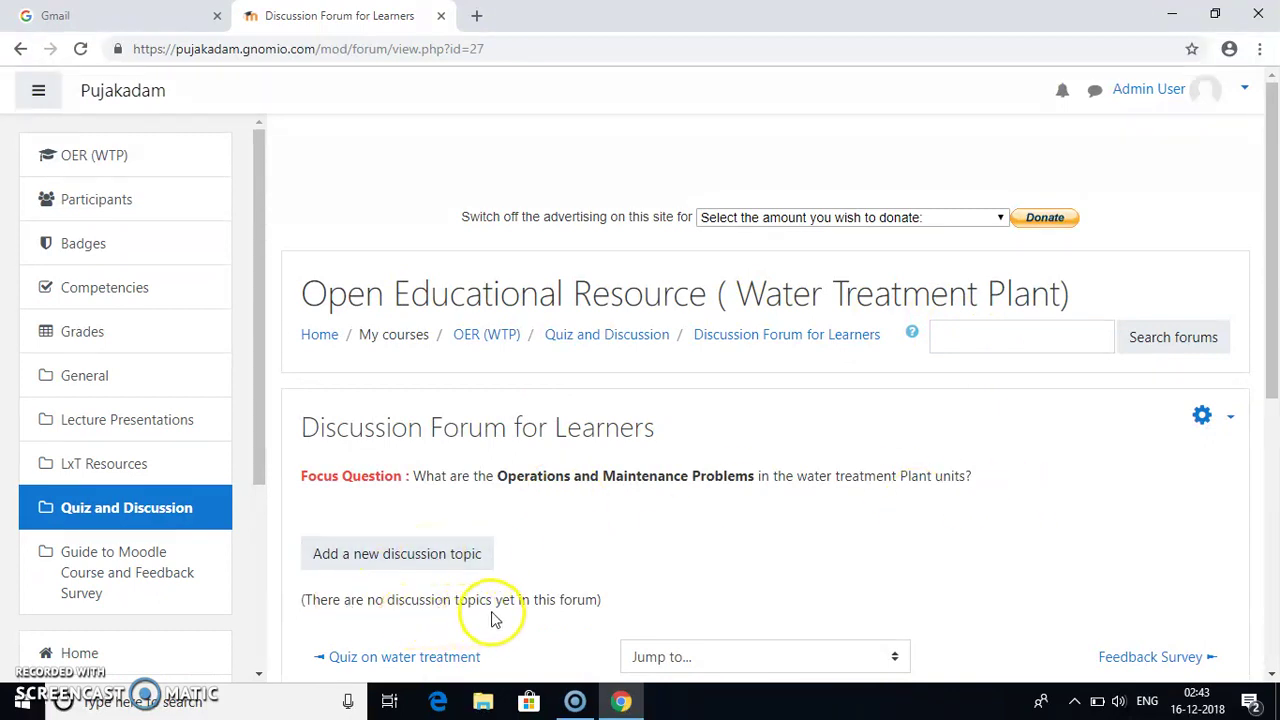
Step: Open the new topic form and scroll through its Subject, Message, Attachment and Tags fields
left_click(447, 560)
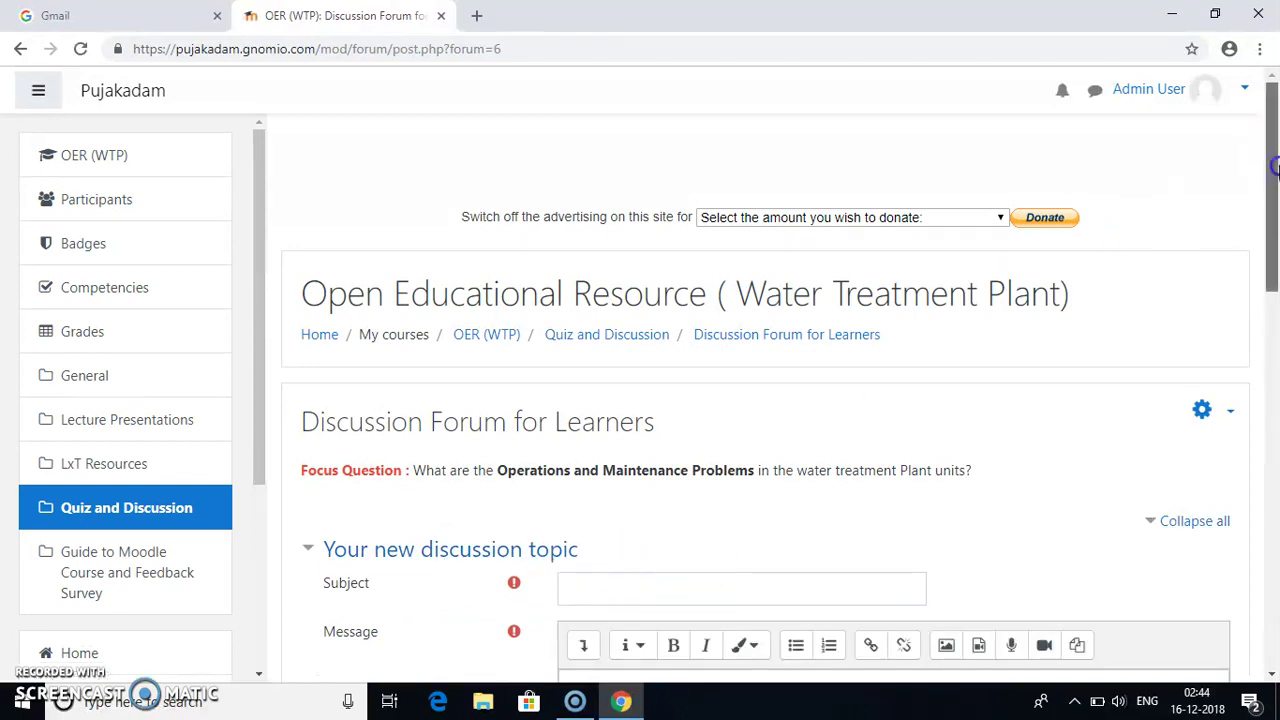
left_click_drag(1274, 168, 1274, 305)
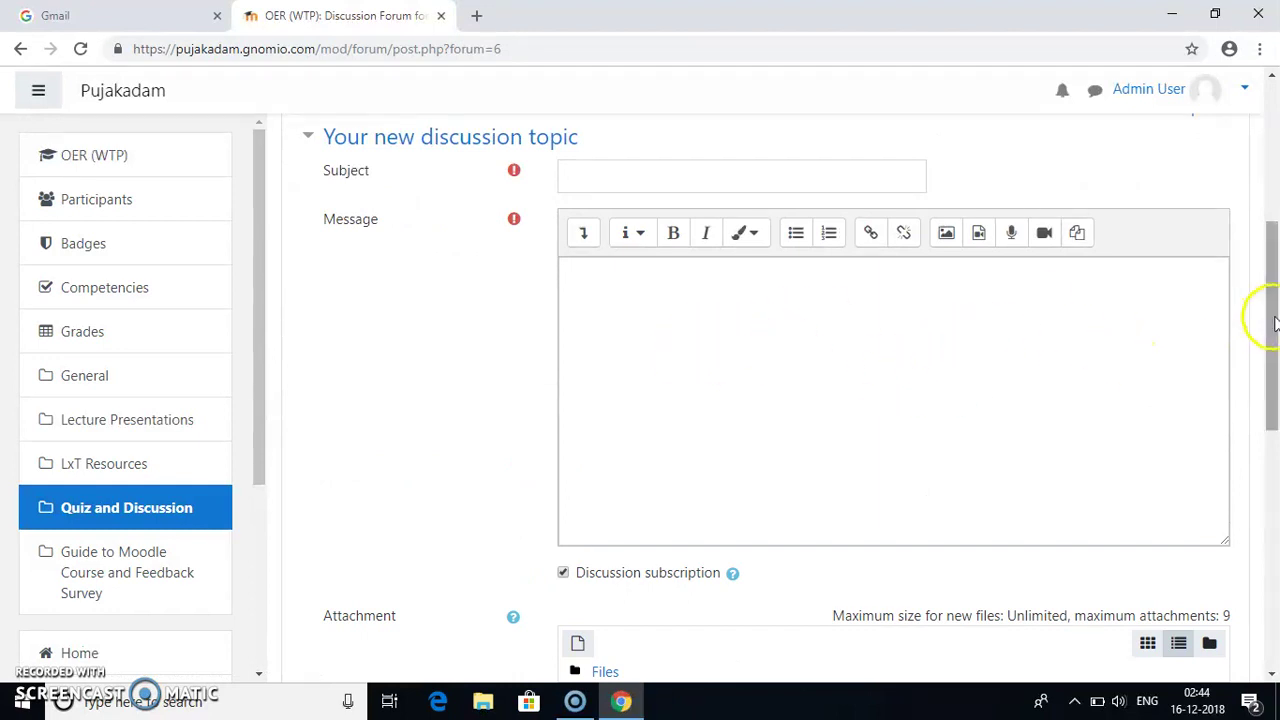
left_click_drag(1274, 322, 1274, 386)
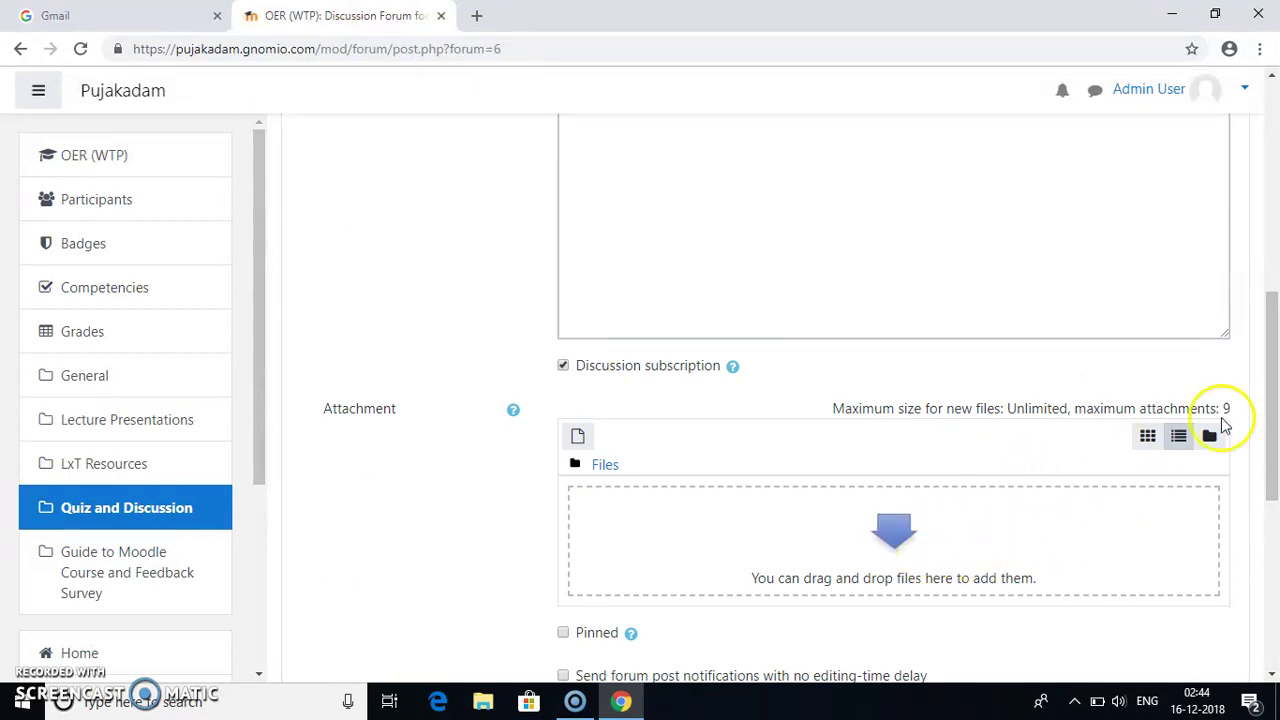
left_click_drag(1274, 418, 1274, 506)
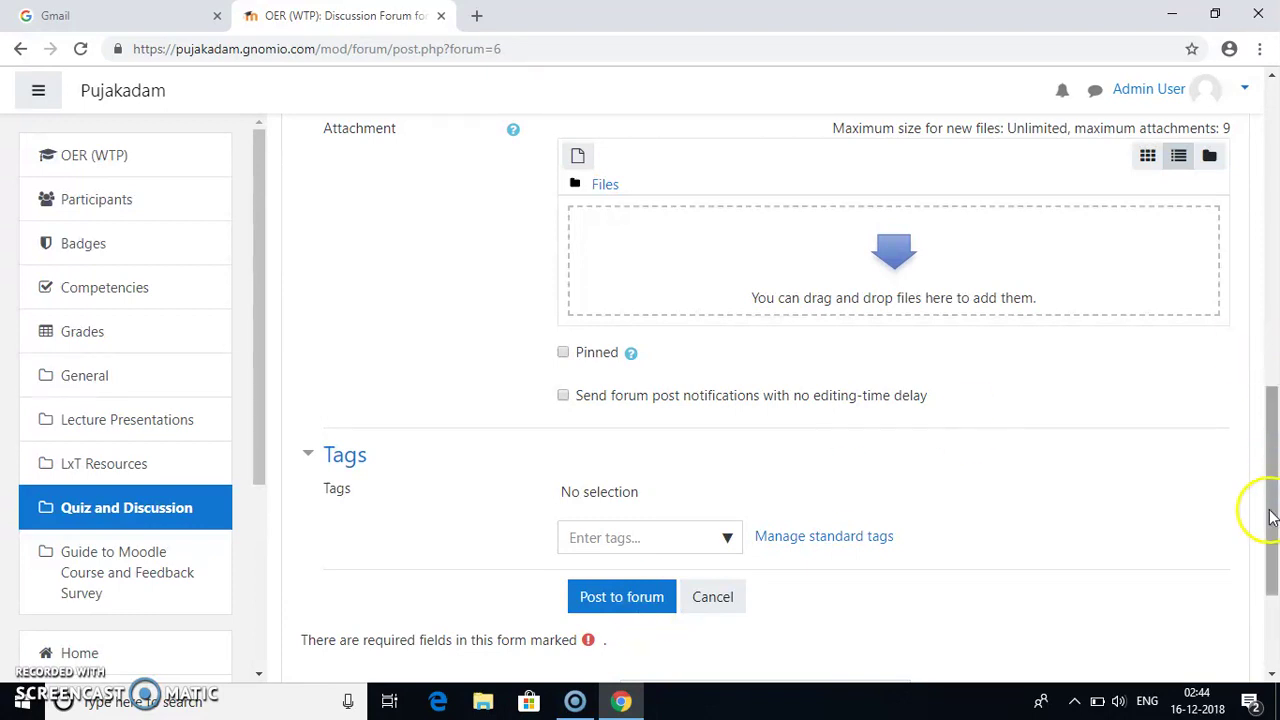
mouse_move(1274, 510)
left_mouse_down()
mouse_move(1266, 351)
mouse_move(1243, 251)
left_mouse_up()
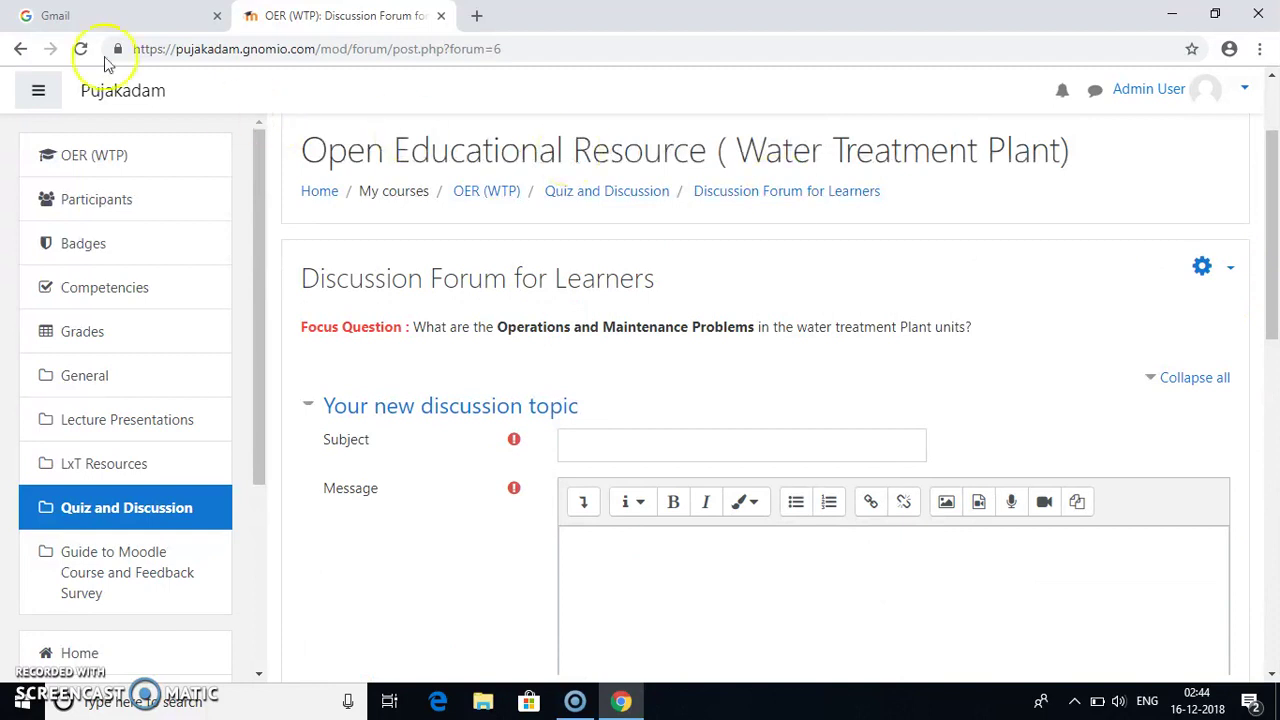
Step: Go back twice to the course page and scroll down to the Feedback Survey
left_click(23, 52)
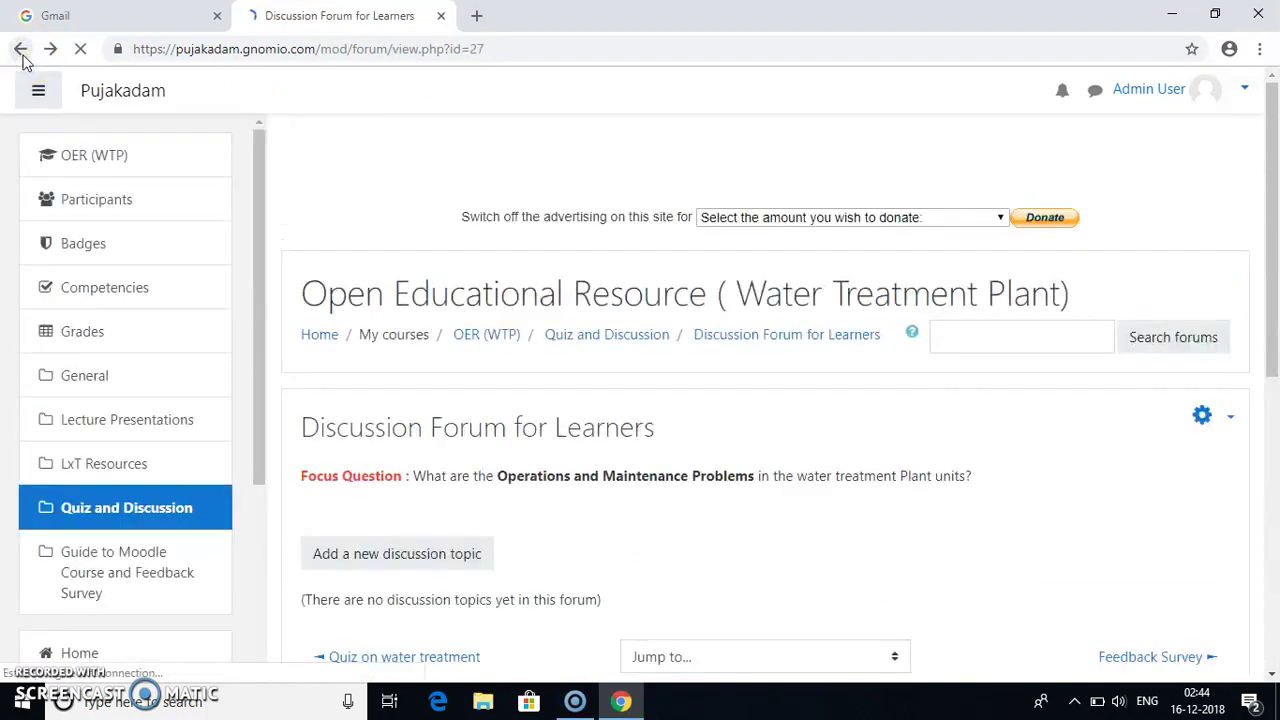
left_click(21, 50)
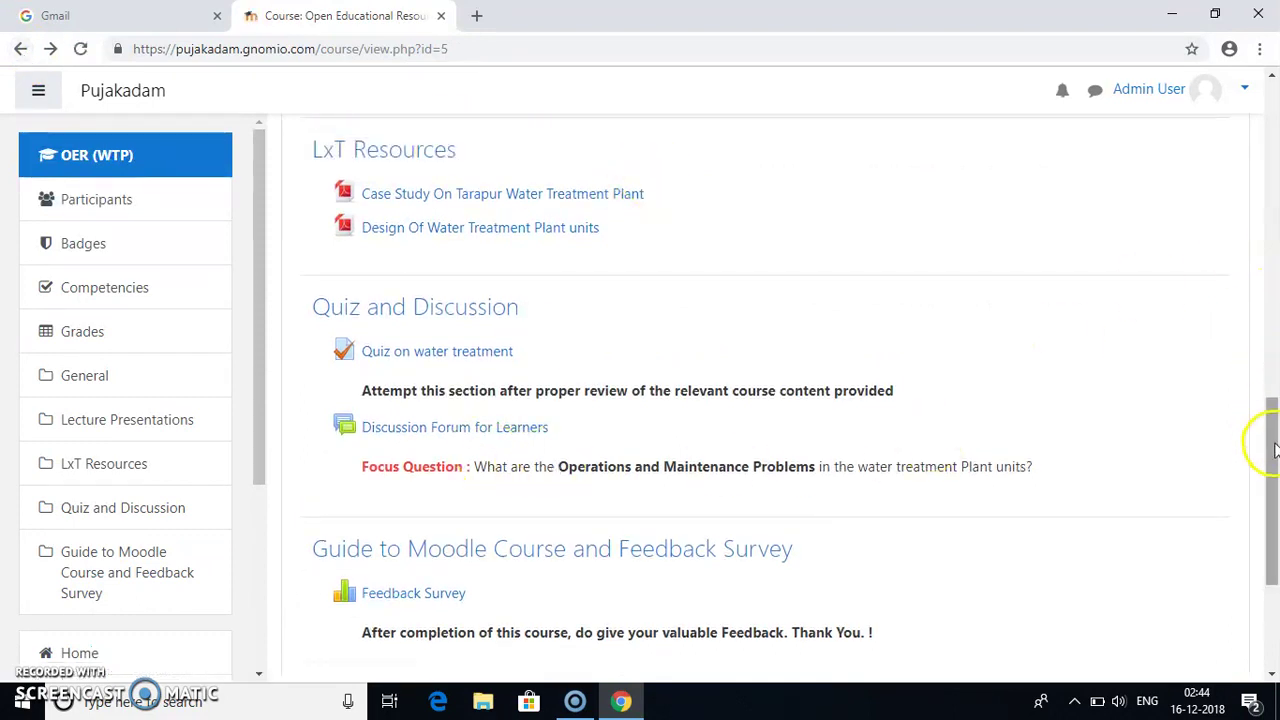
left_click_drag(1273, 450, 1275, 505)
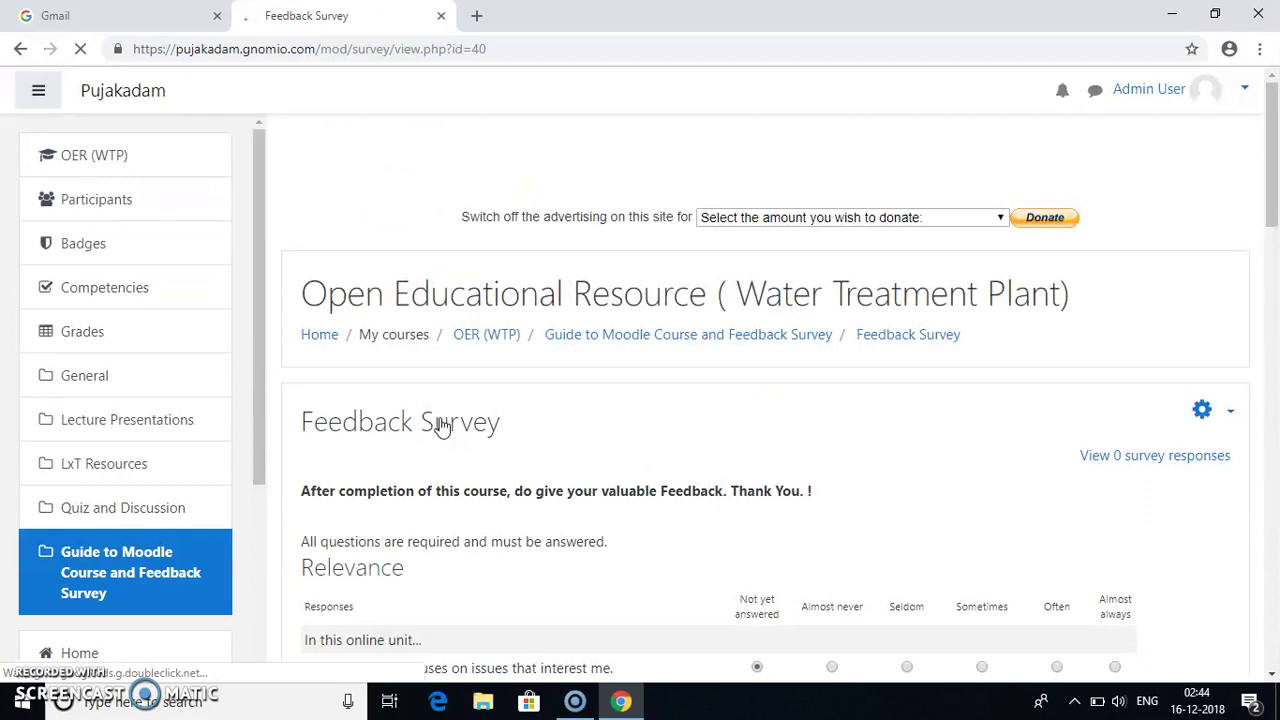
left_click(449, 415)
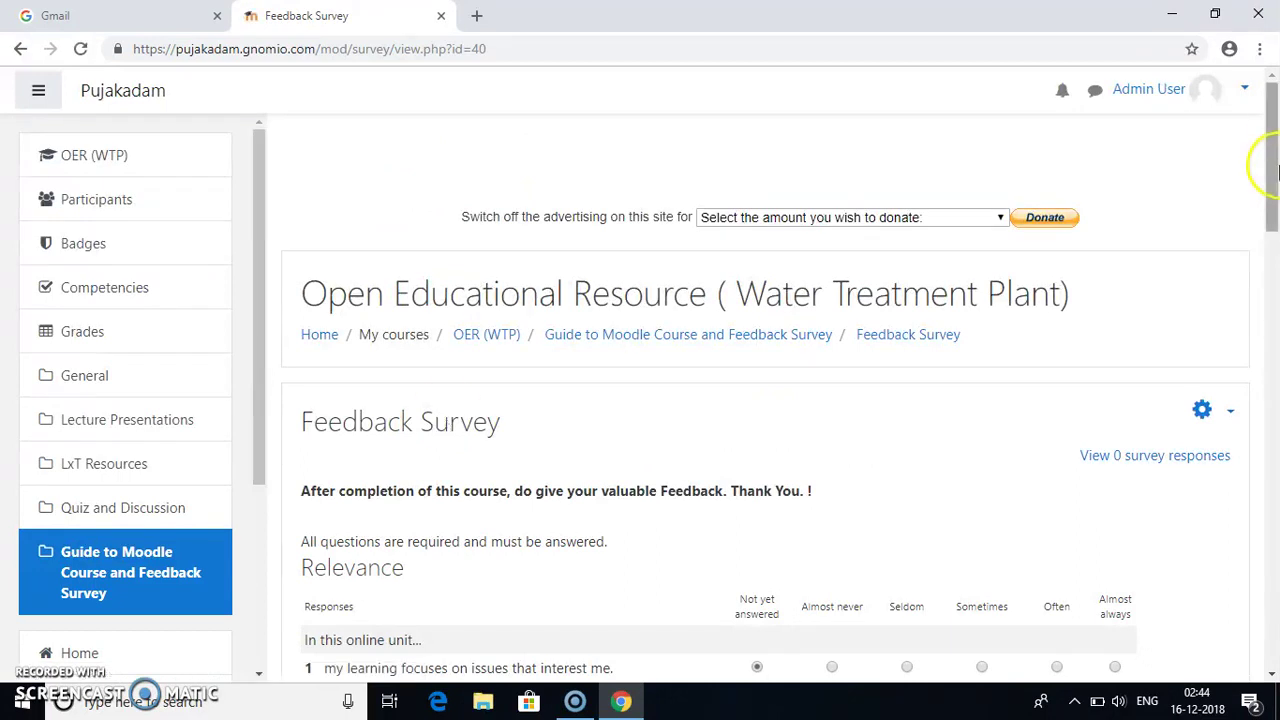
left_click(1274, 148)
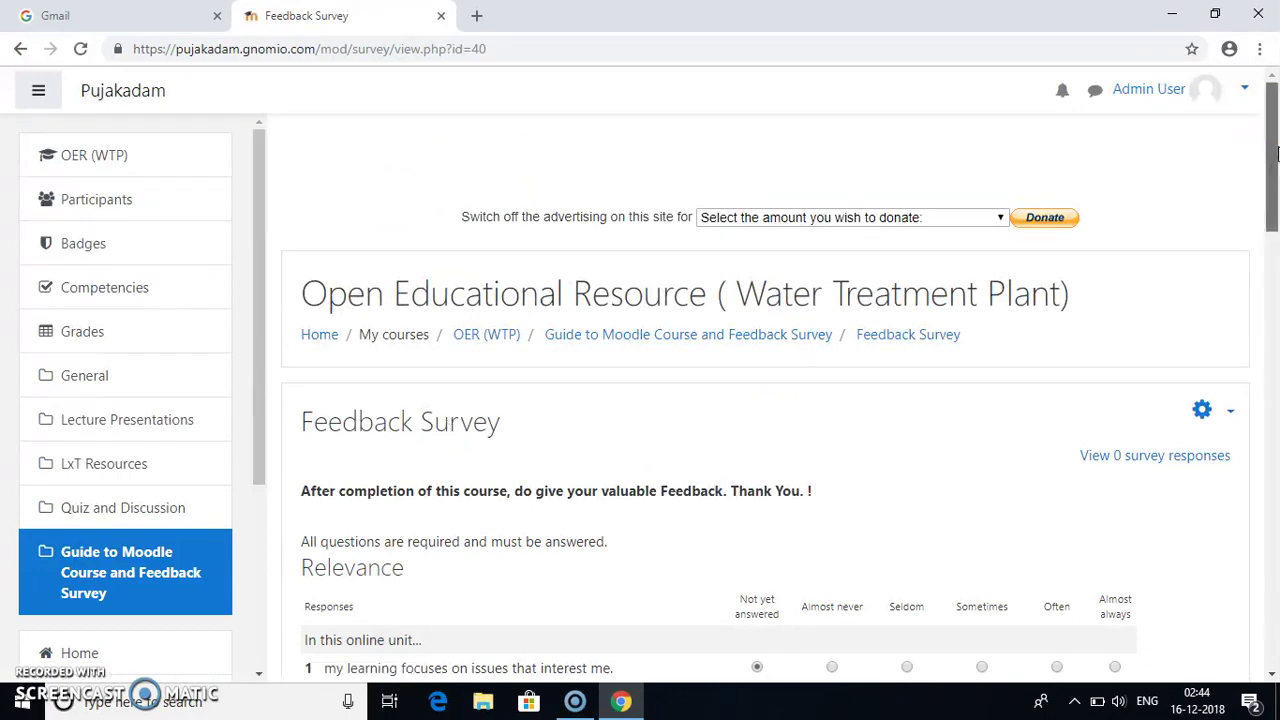
left_click_drag(1274, 150, 1275, 219)
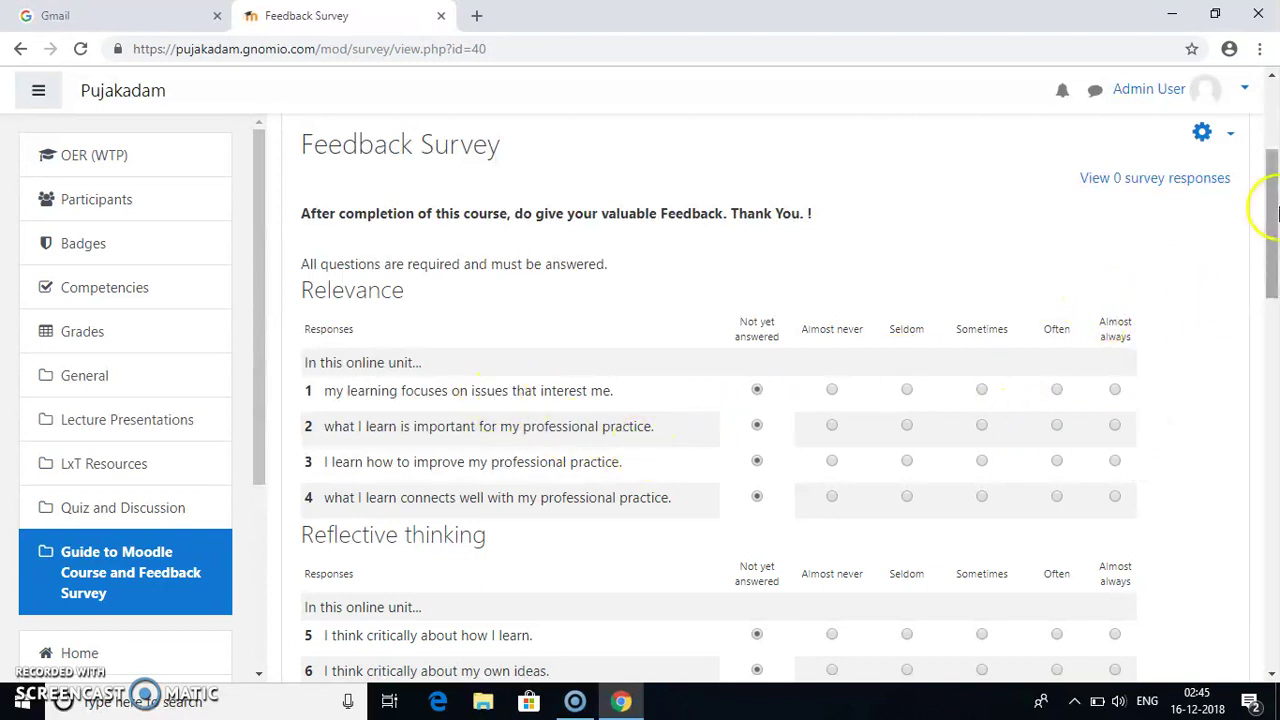
left_click(1276, 214)
left_click_drag(1276, 220, 1276, 259)
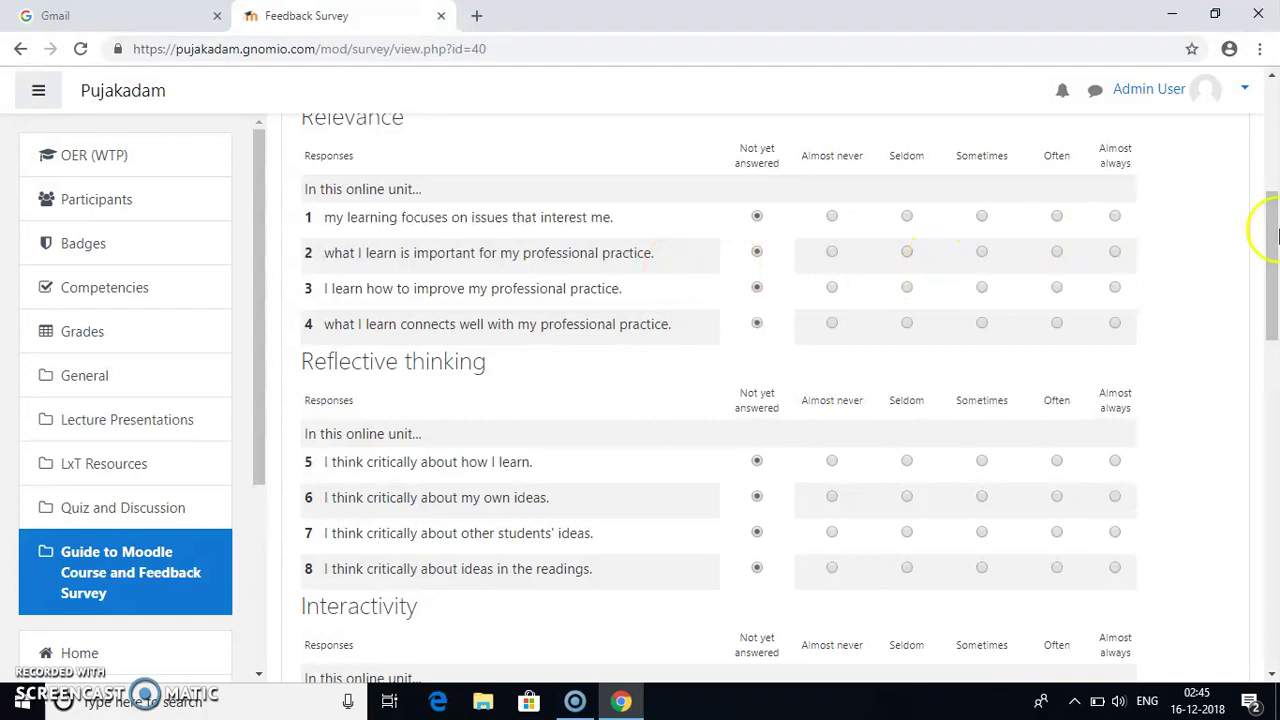
left_click(1275, 231)
left_click_drag(1275, 231, 1275, 543)
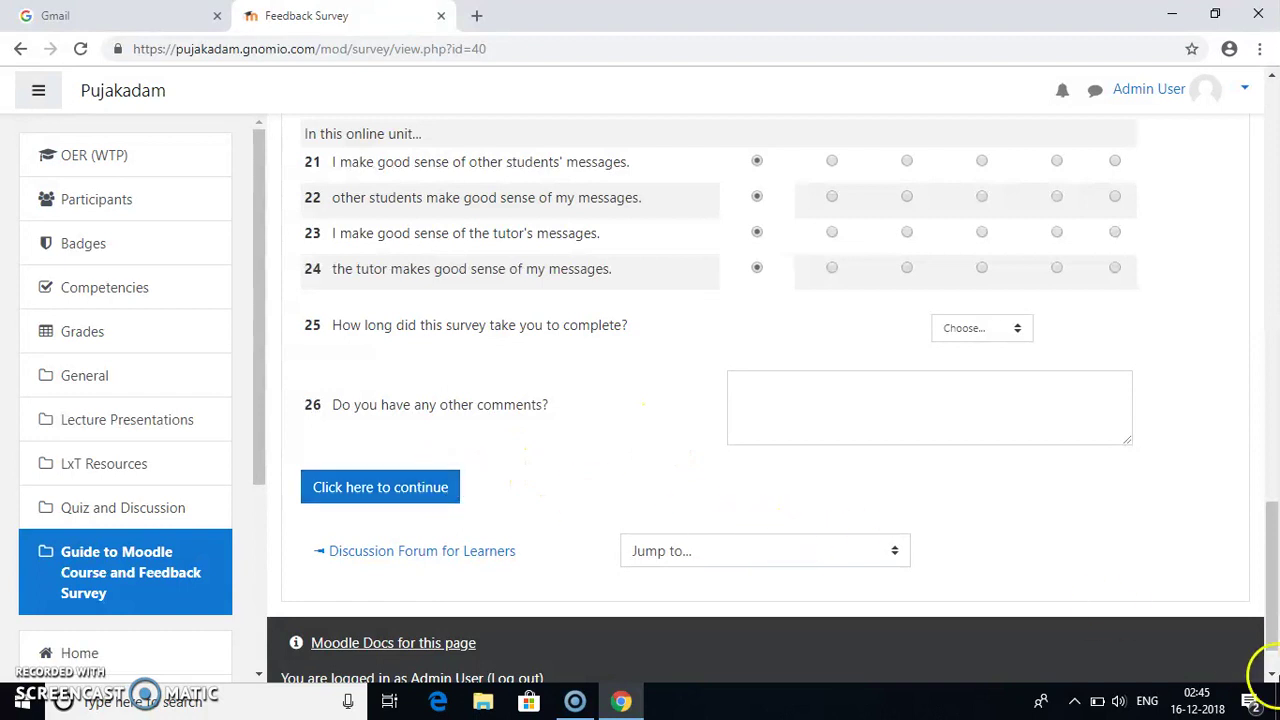
left_click(1276, 601)
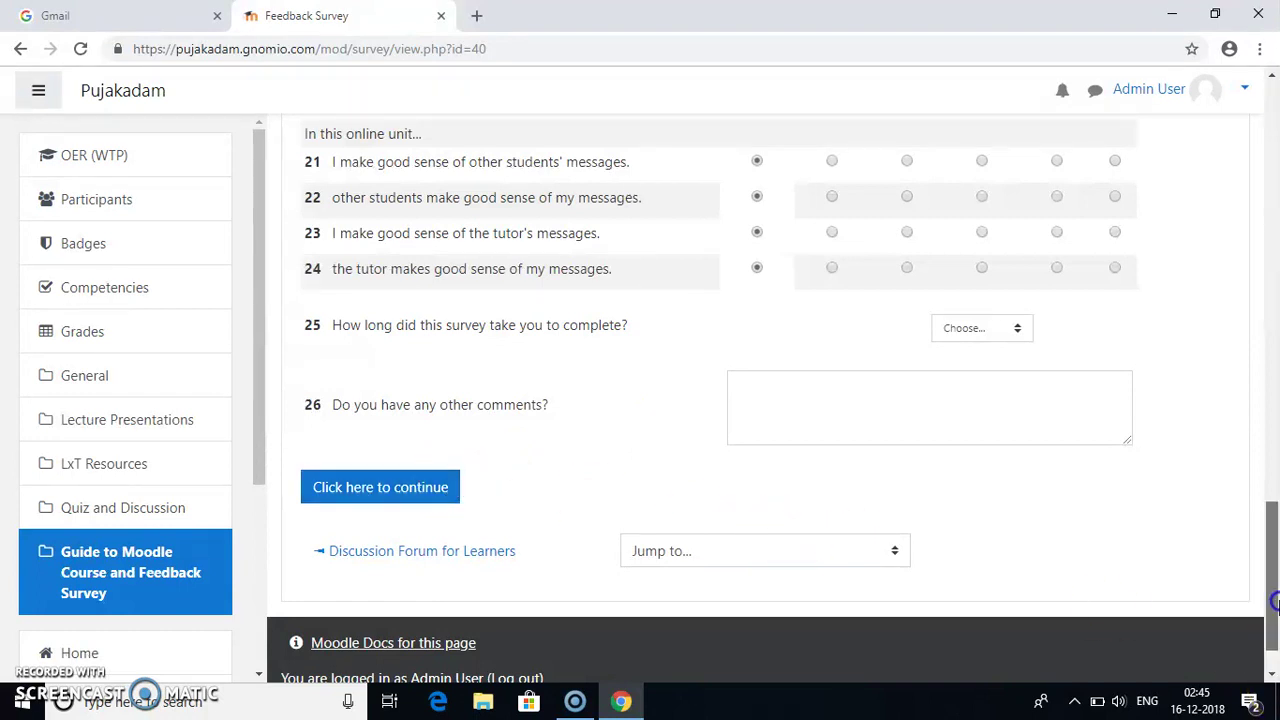
left_click_drag(1276, 601, 1252, 238)
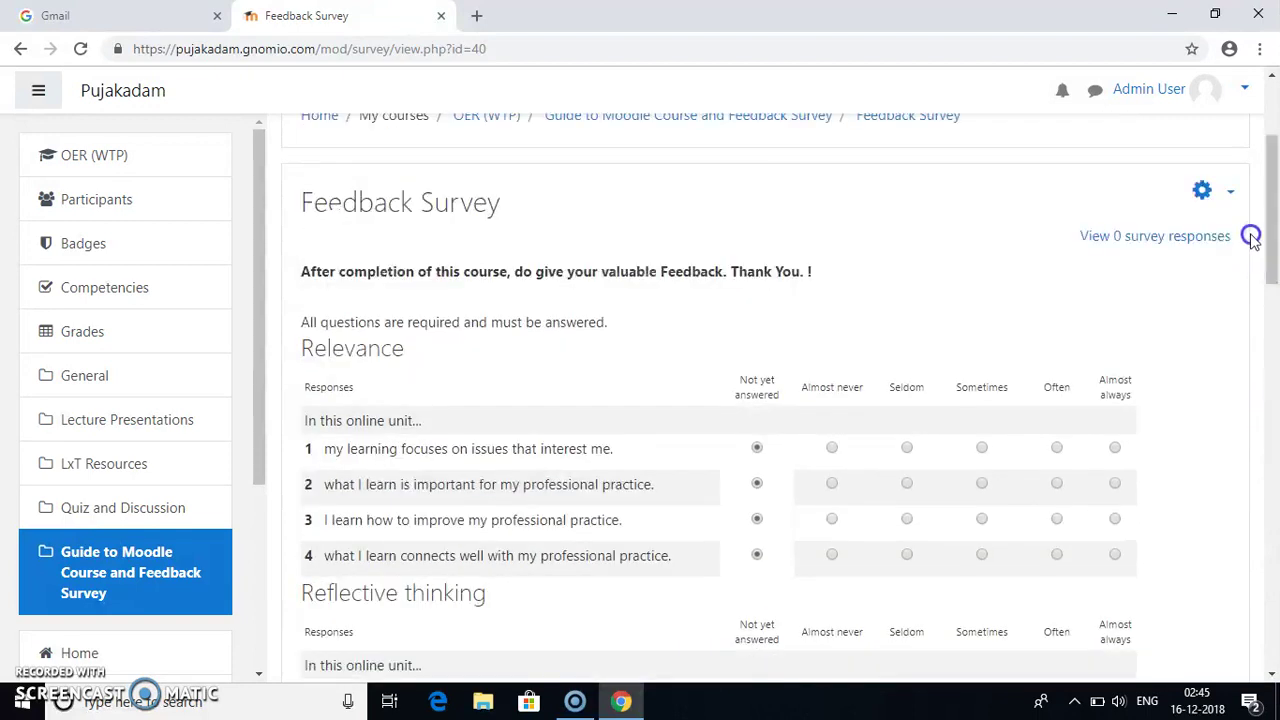
Step: Go back from the unanswered Feedback Survey to the Water Treatment Plant course page
left_click(24, 52)
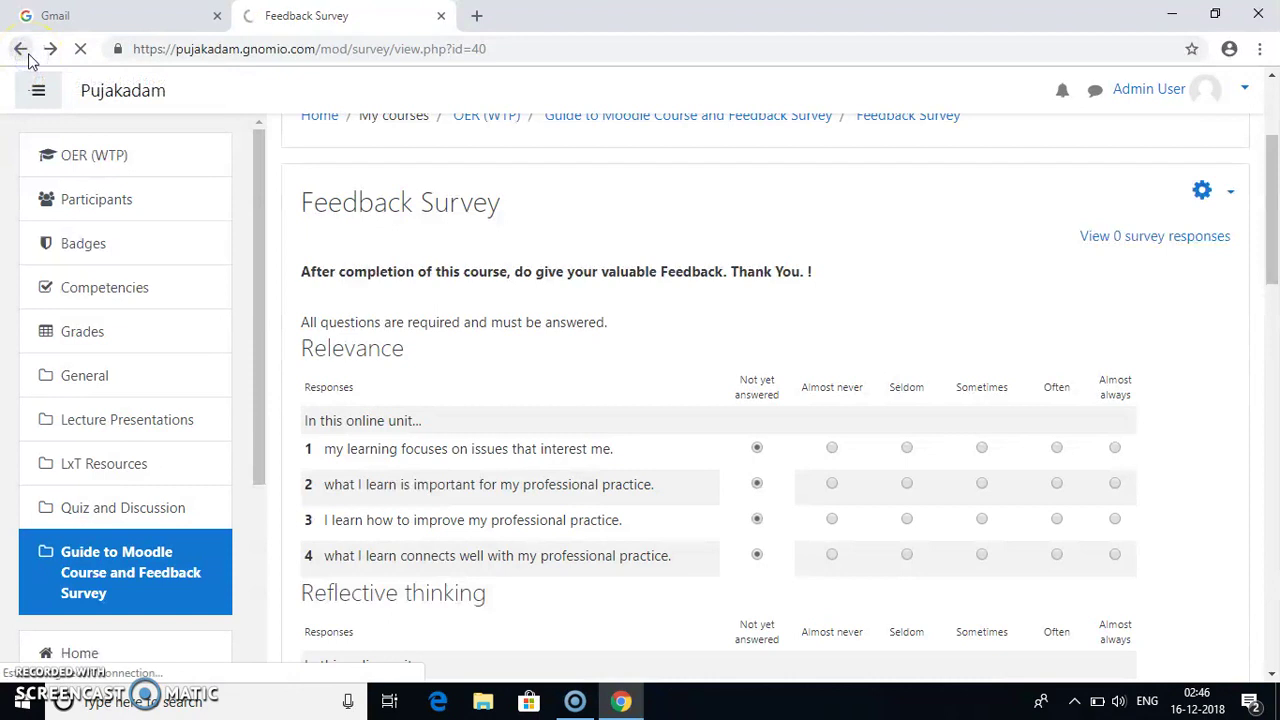